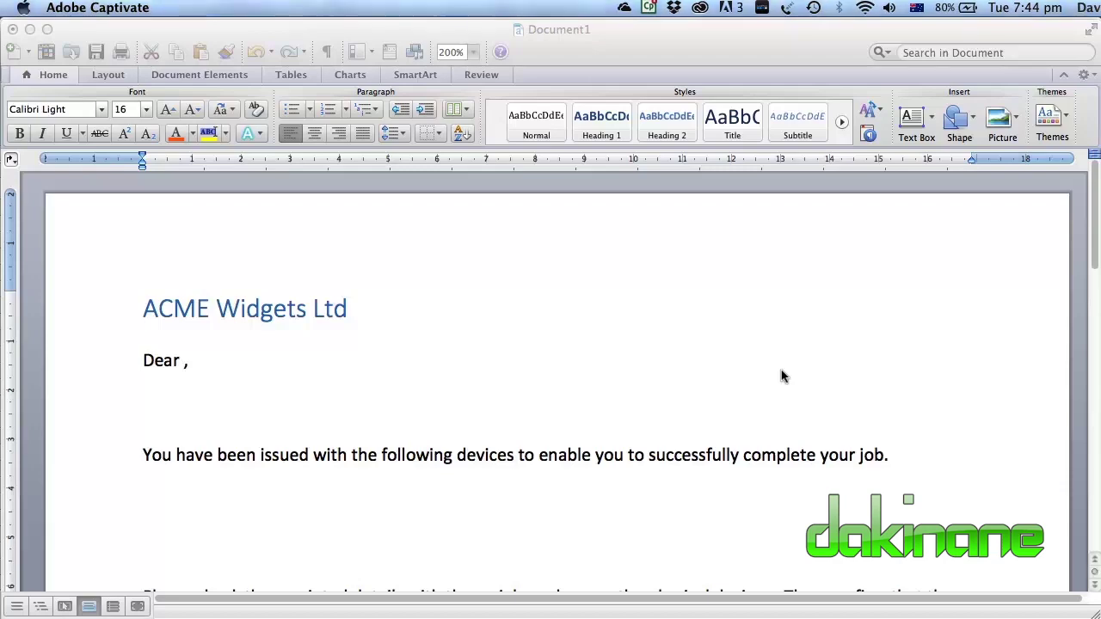
# - Switch from the Word letter to the Excel stock register
pyautogui.press('super+Tab')
pyautogui.press('super+Tab')
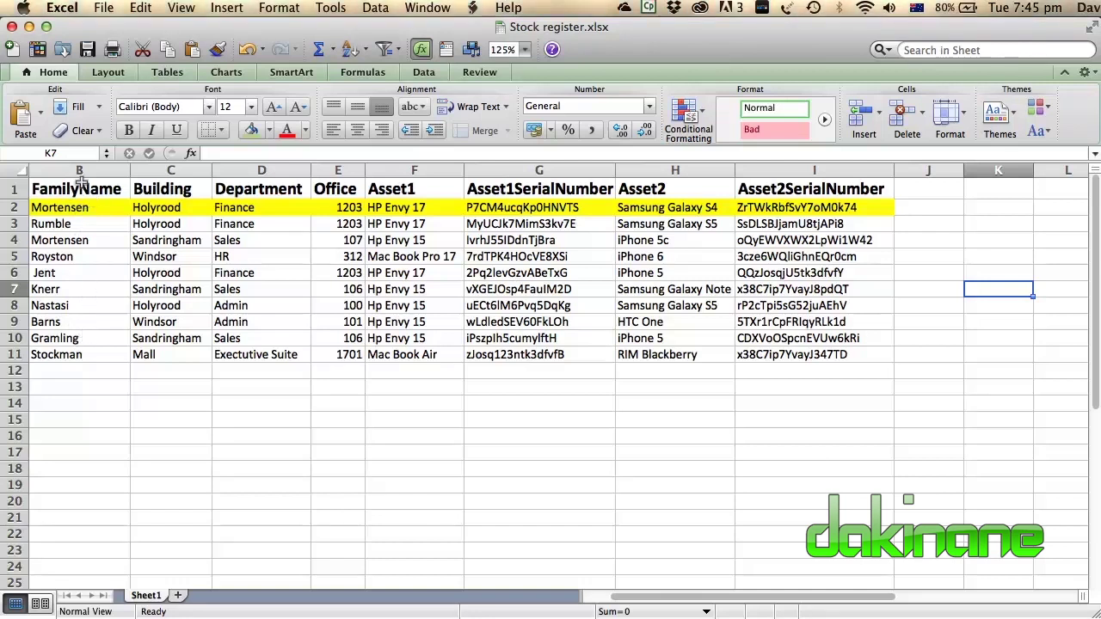
pyautogui.press('super+Return')
pyautogui.moveTo(696, 593); pyautogui.dragTo(688, 594)
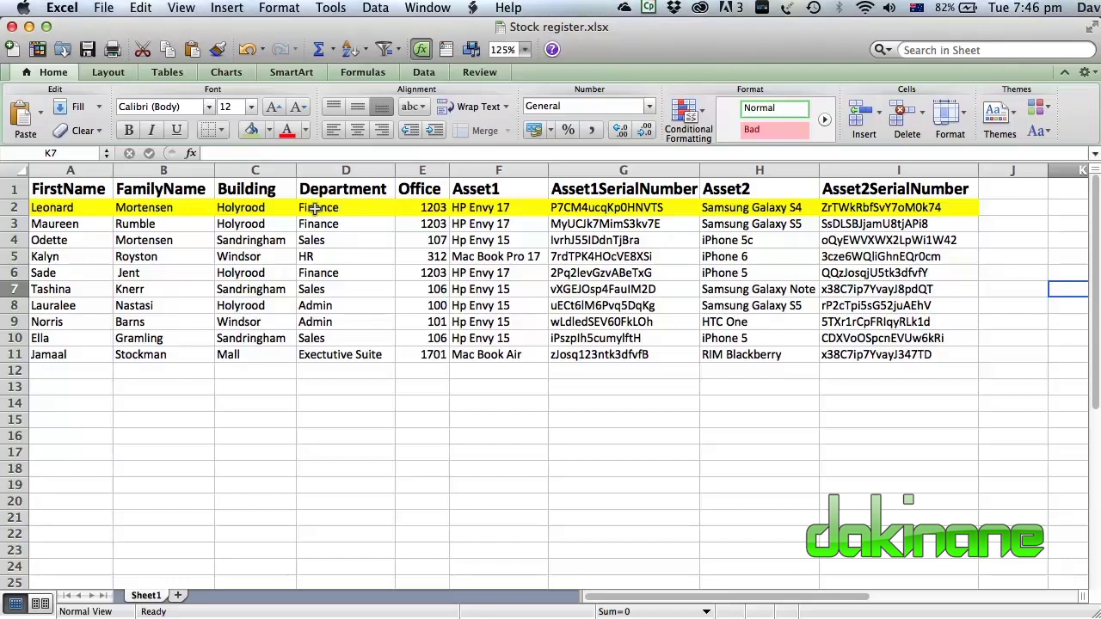
pyautogui.press('super+Return')
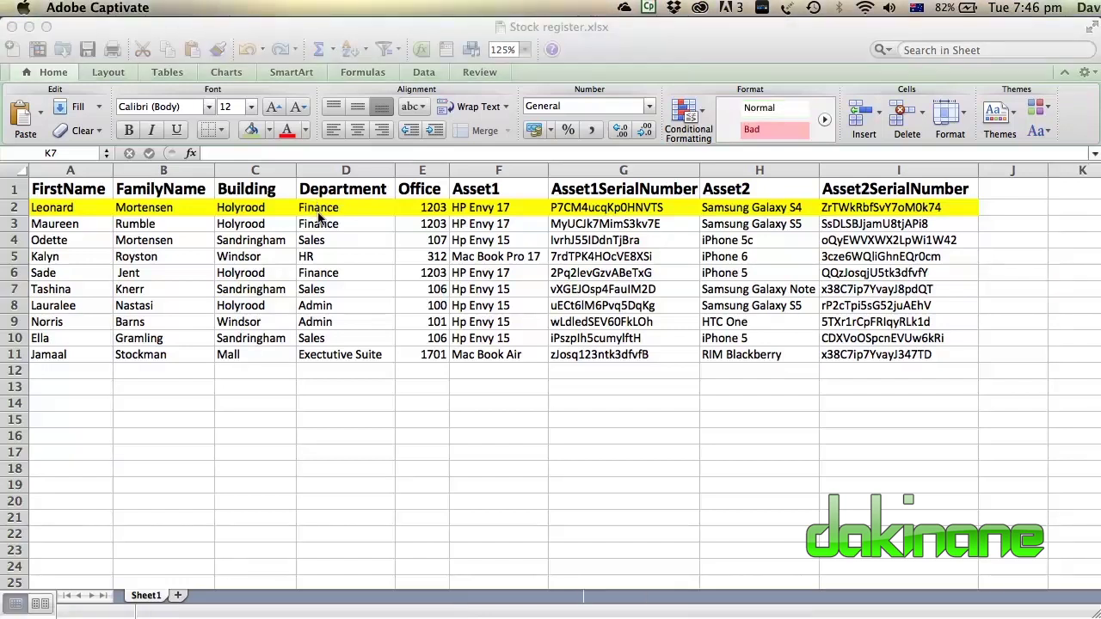
# - Back in Word, type 'Laptop:' on the blank line below the devices paragraph
pyautogui.press('super+Tab')
pyautogui.press('super+Tab')
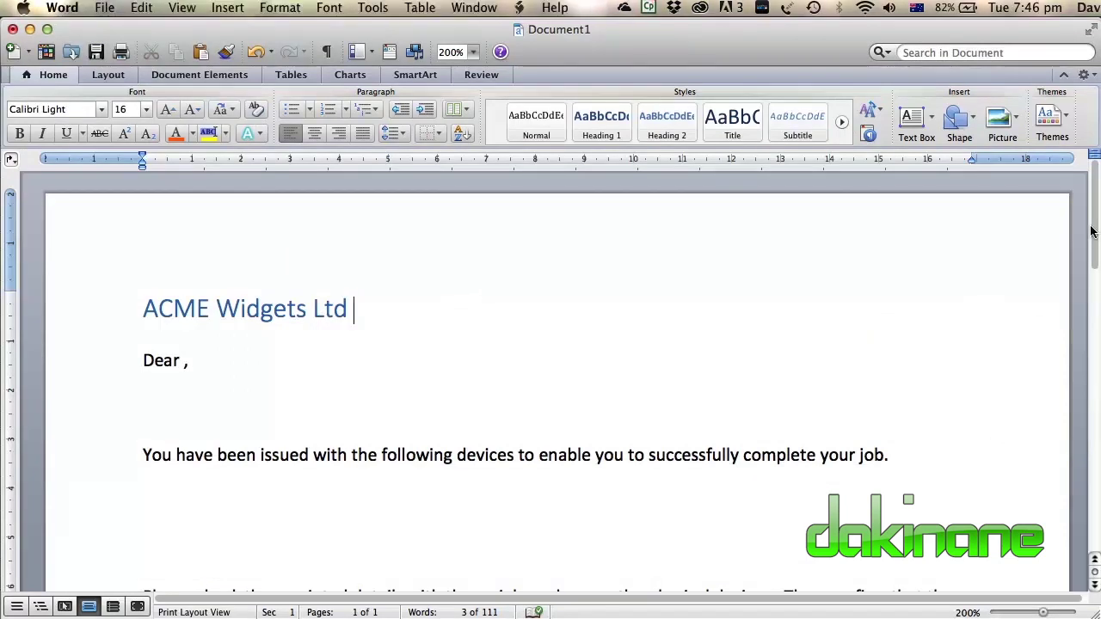
pyautogui.moveTo(1090, 230); pyautogui.dragTo(1092, 270)
pyautogui.click(497, 335)
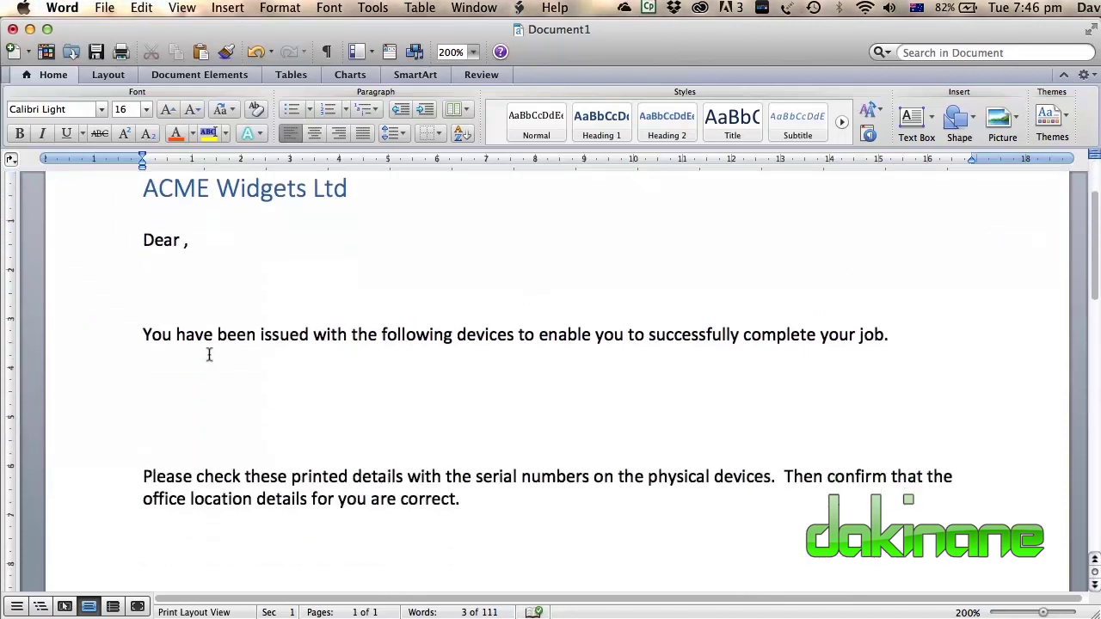
pyautogui.click(141, 375)
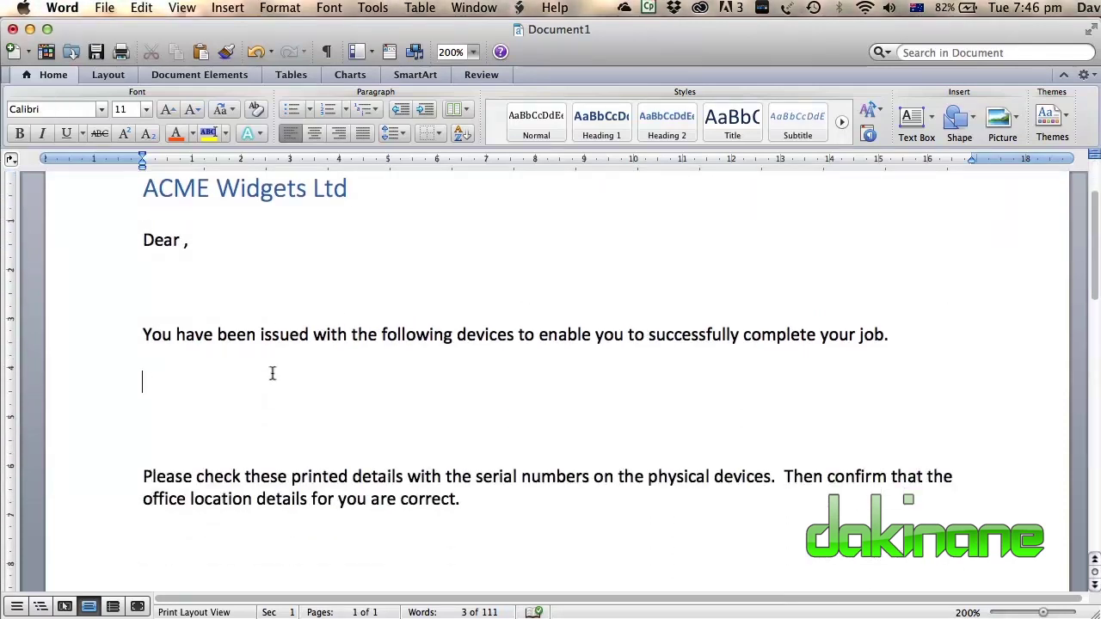
pyautogui.write('Lapt')
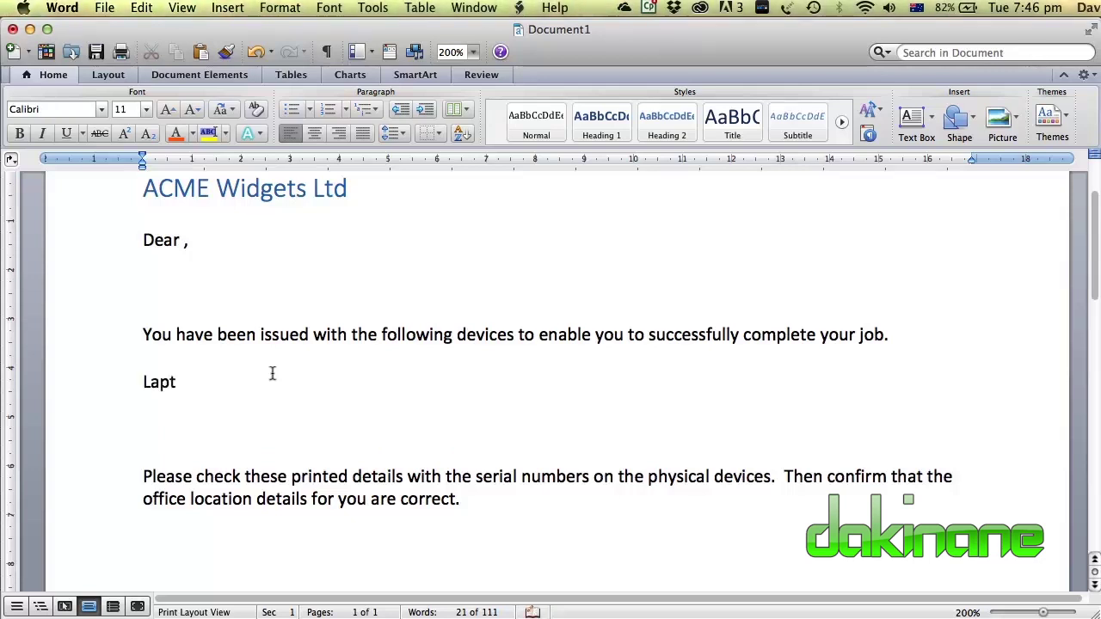
pyautogui.write('op:')
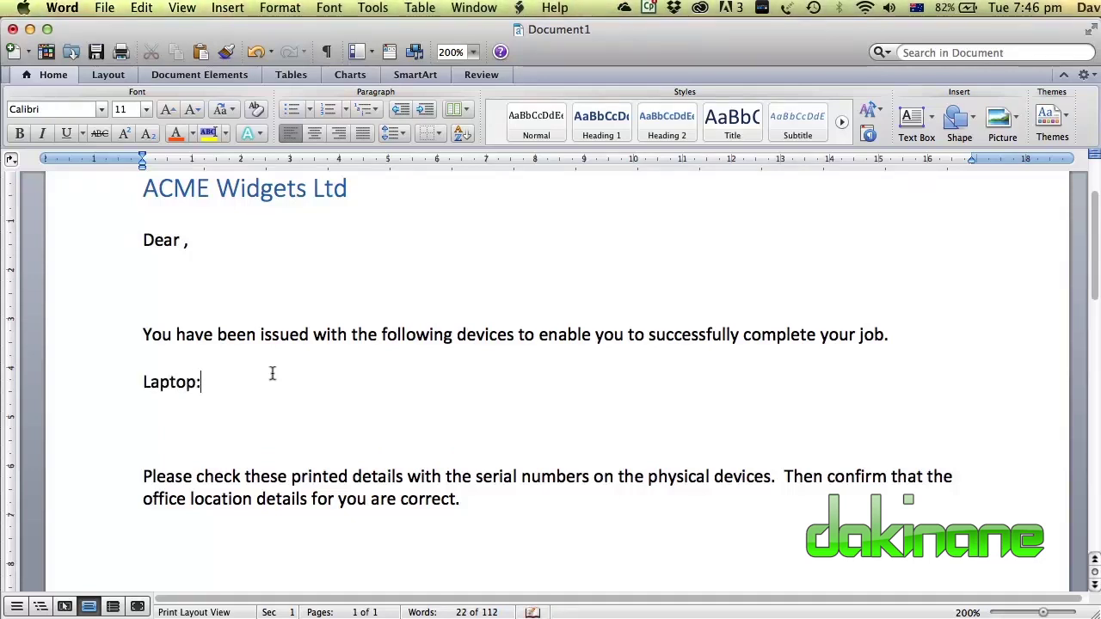
# - Add 'Mobile Phone:' on the next line and place the cursor below the check-details paragraph
pyautogui.click(146, 414)
pyautogui.write('Mo')
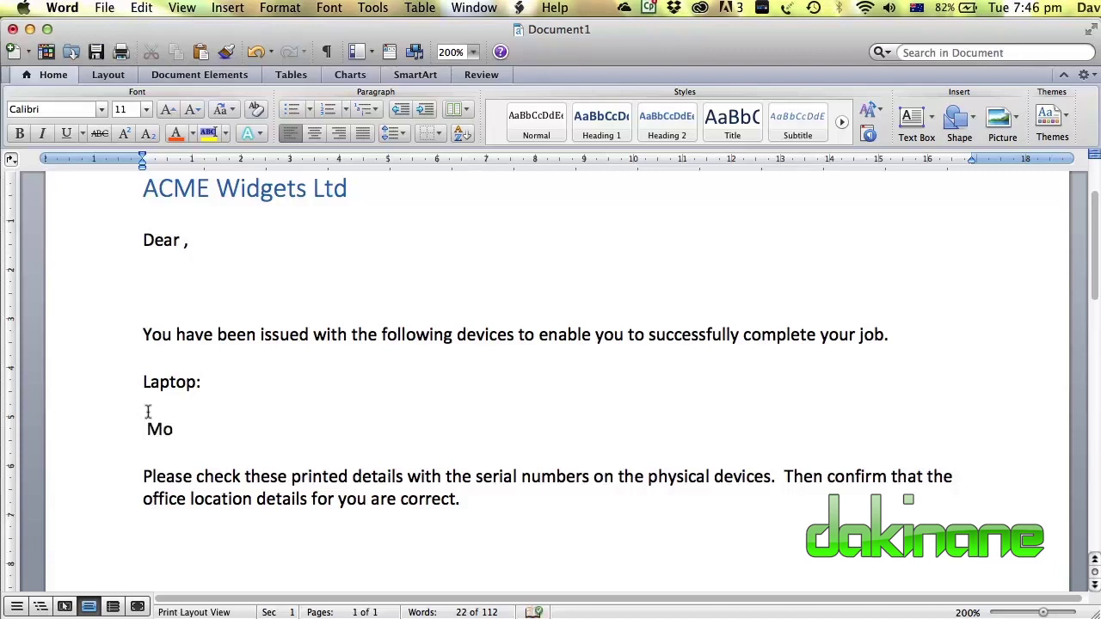
pyautogui.write('bile Phone:')
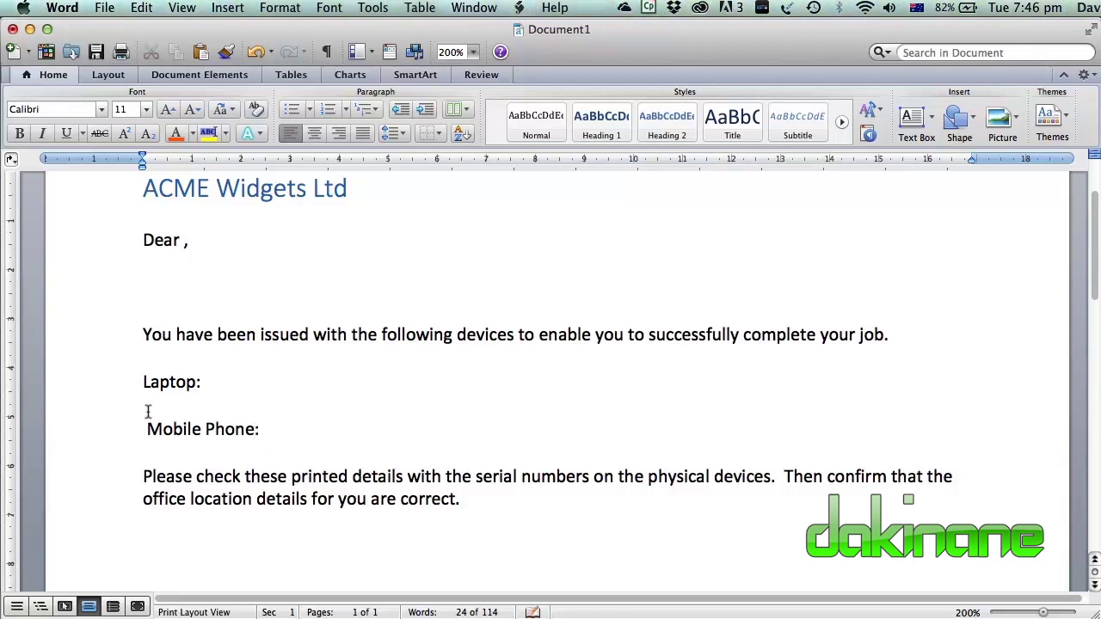
pyautogui.scroll(2, 255, 390)
pyautogui.scroll(-3, 267, 438)
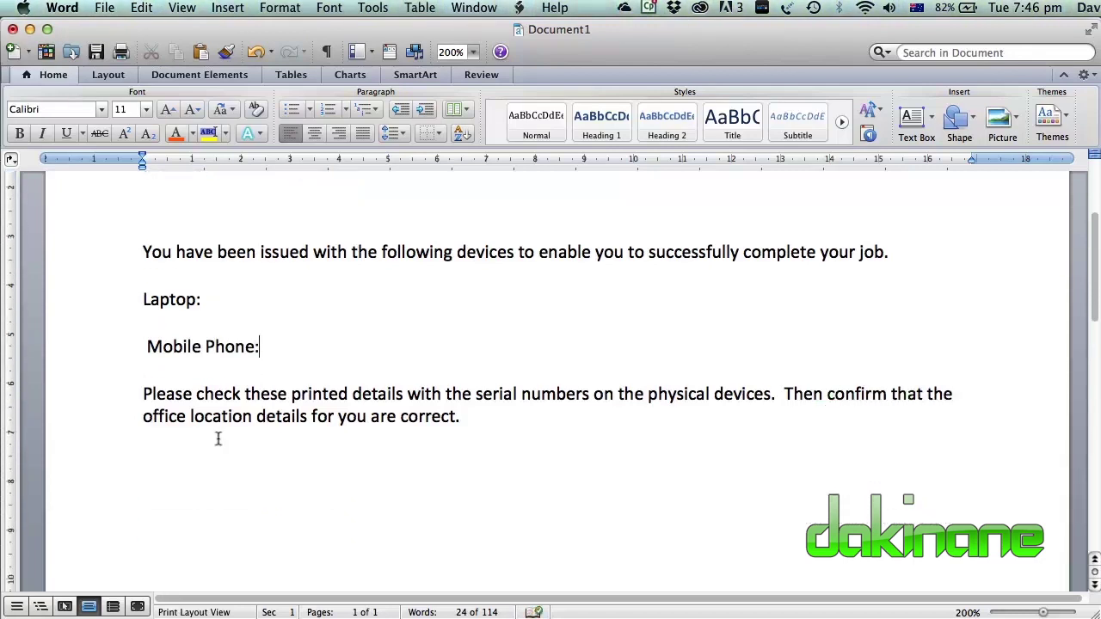
pyautogui.click(156, 467)
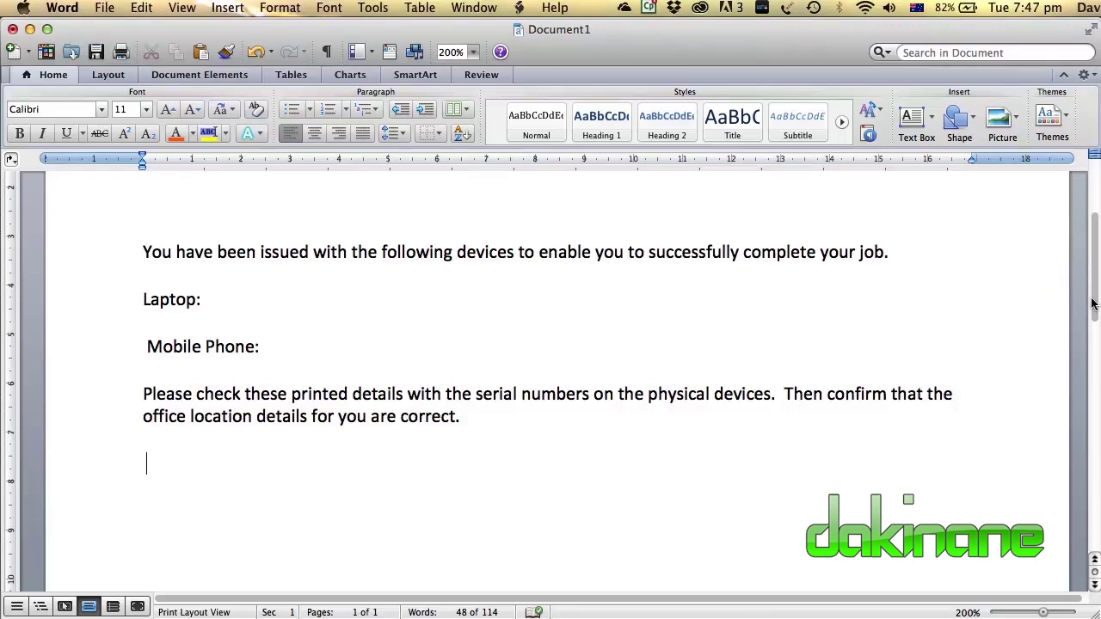
pyautogui.moveTo(1094, 306); pyautogui.dragTo(1090, 238)
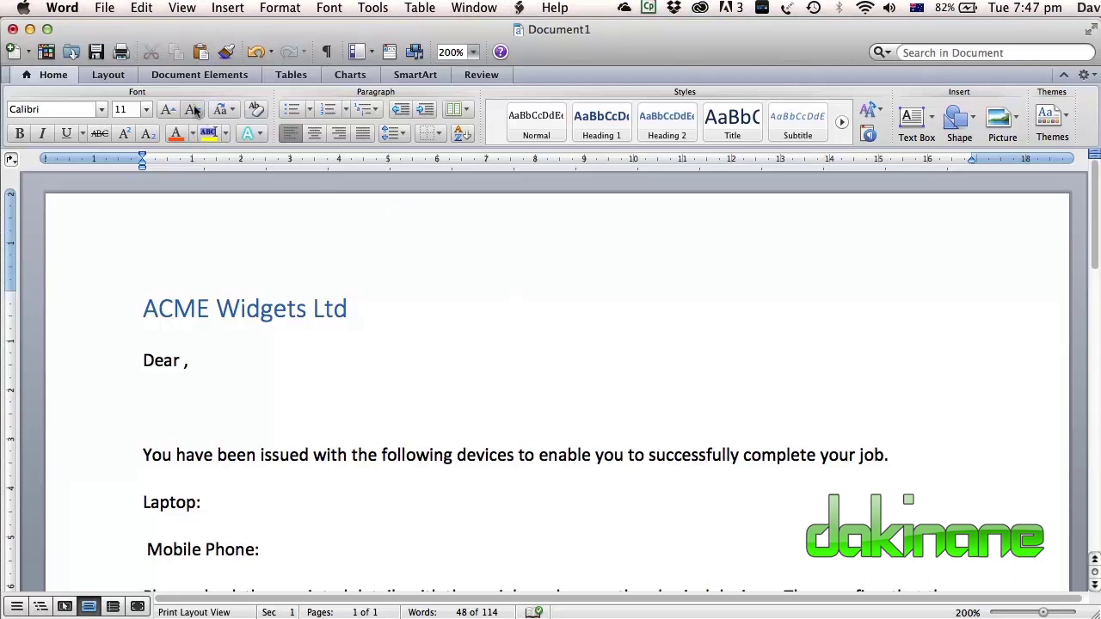
# - Open Tools > Mail Merge Manager and create a new Form Letters merge document
pyautogui.click(371, 8)
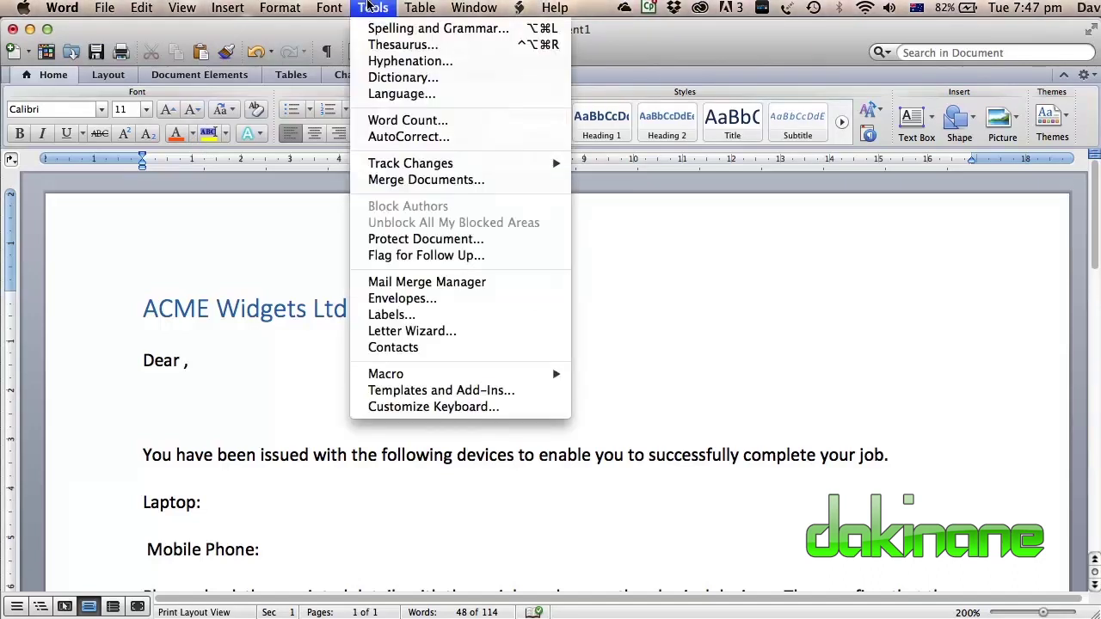
pyautogui.click(422, 283)
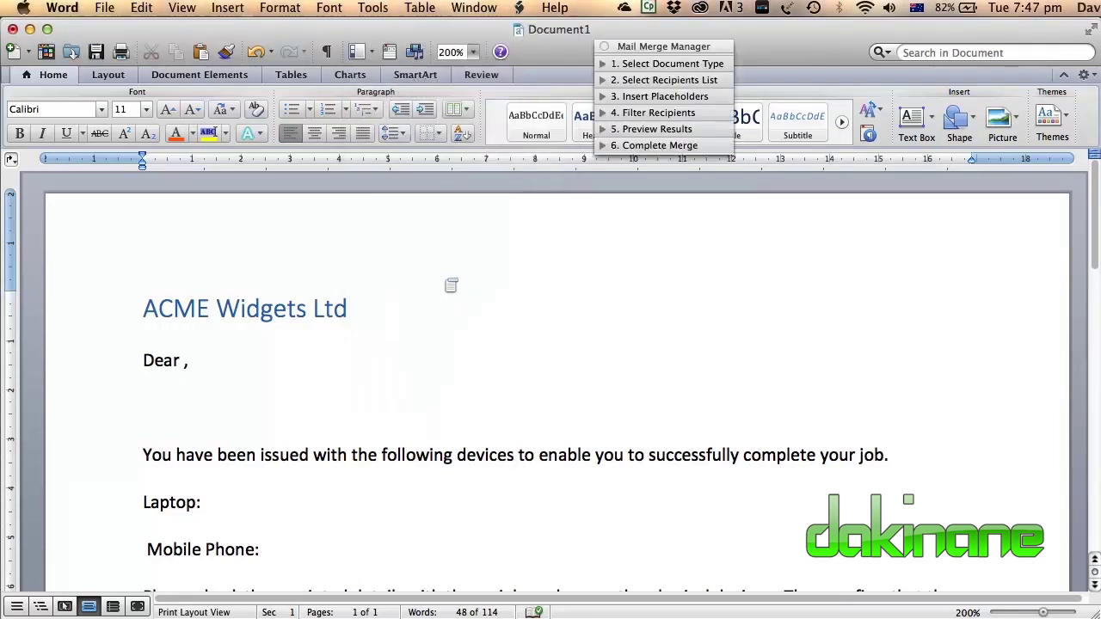
pyautogui.moveTo(693, 46); pyautogui.dragTo(553, 213)
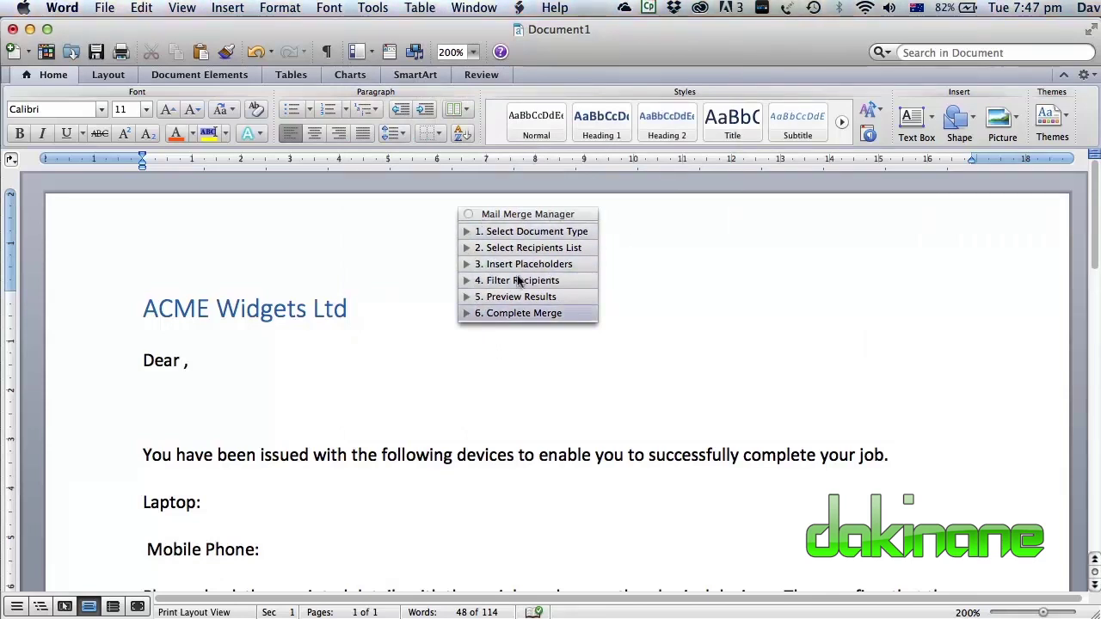
pyautogui.click(464, 232)
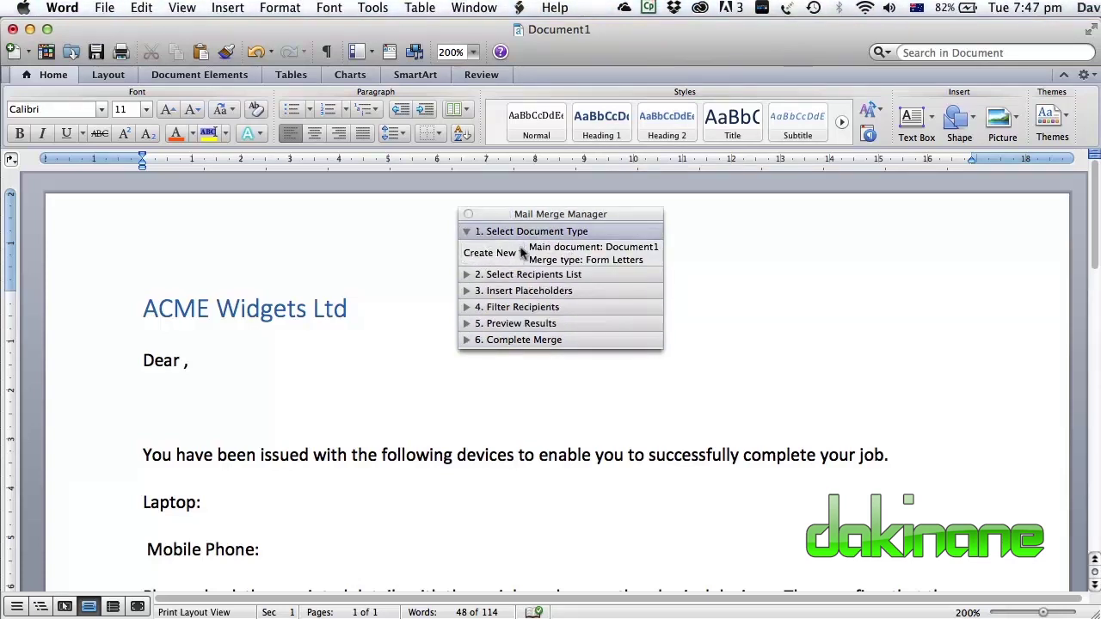
pyautogui.click(494, 251)
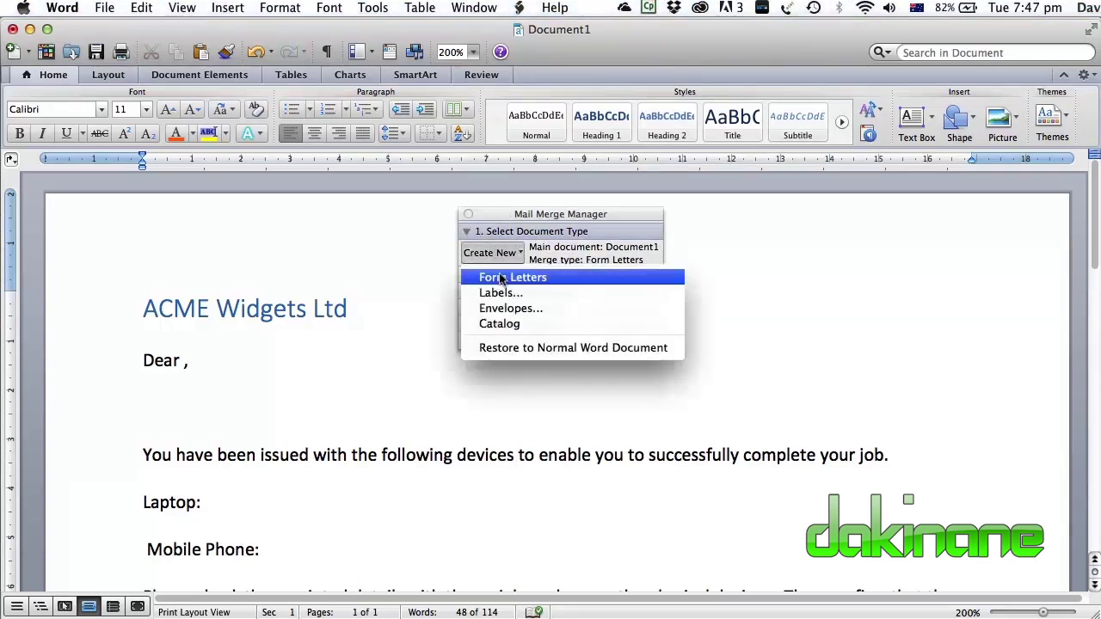
pyautogui.click(504, 278)
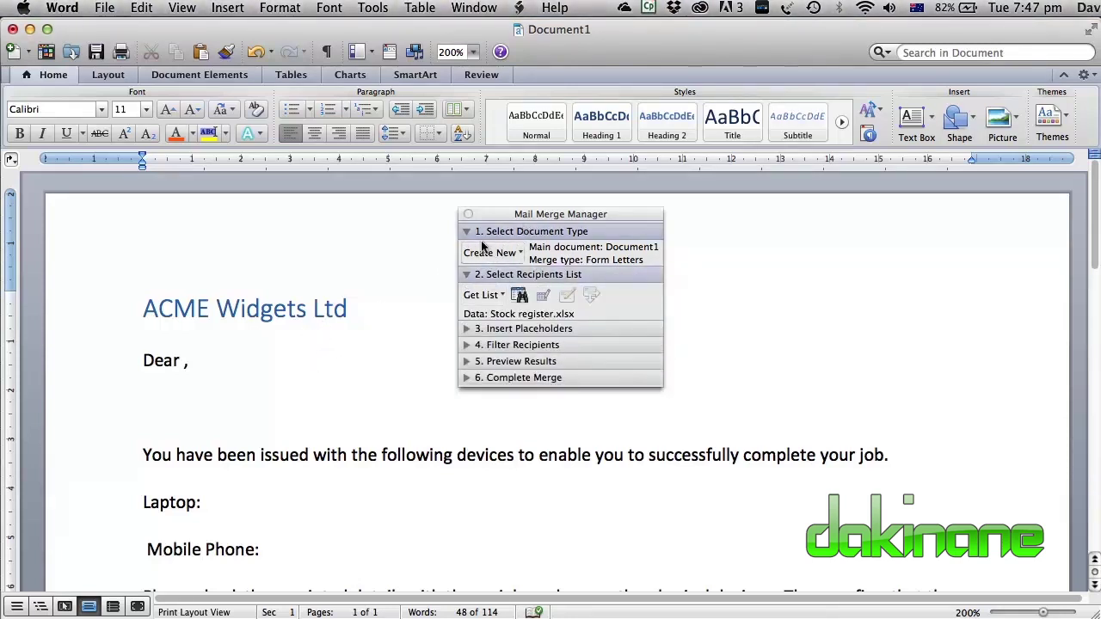
# - Open Stock register as the data source, accept the warning and use the Entire Worksheet
pyautogui.click(502, 295)
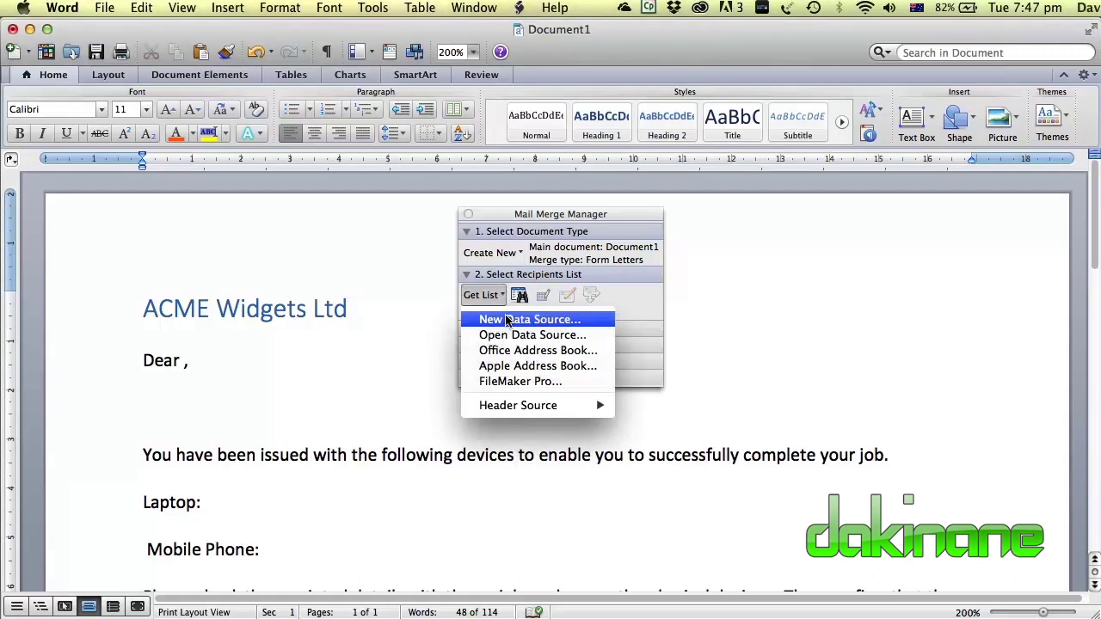
pyautogui.click(511, 336)
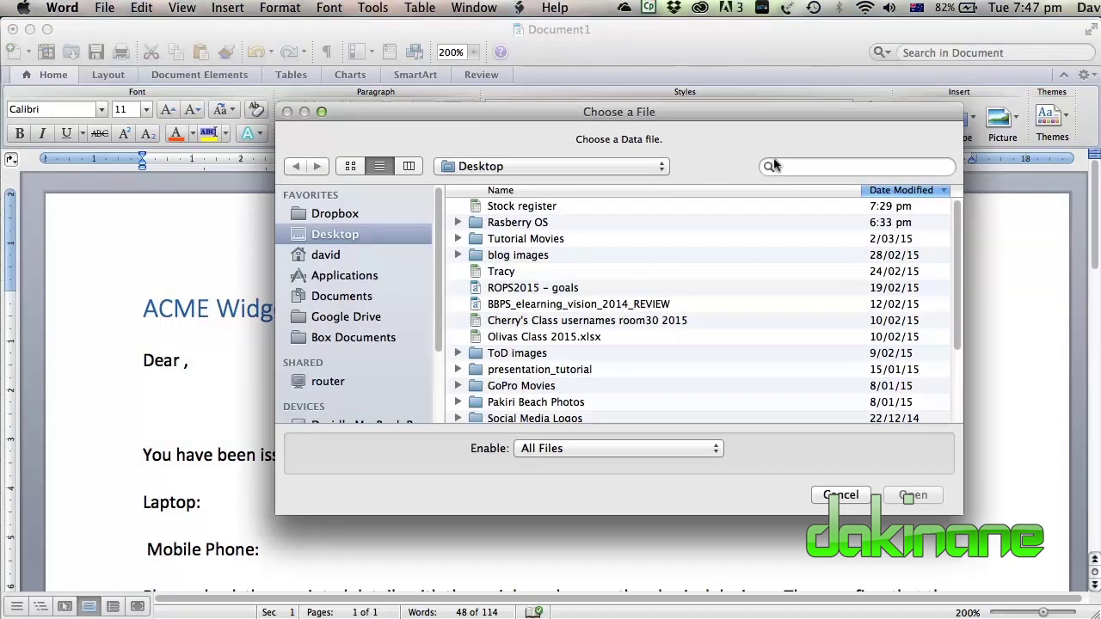
pyautogui.click(773, 165)
pyautogui.write('stock')
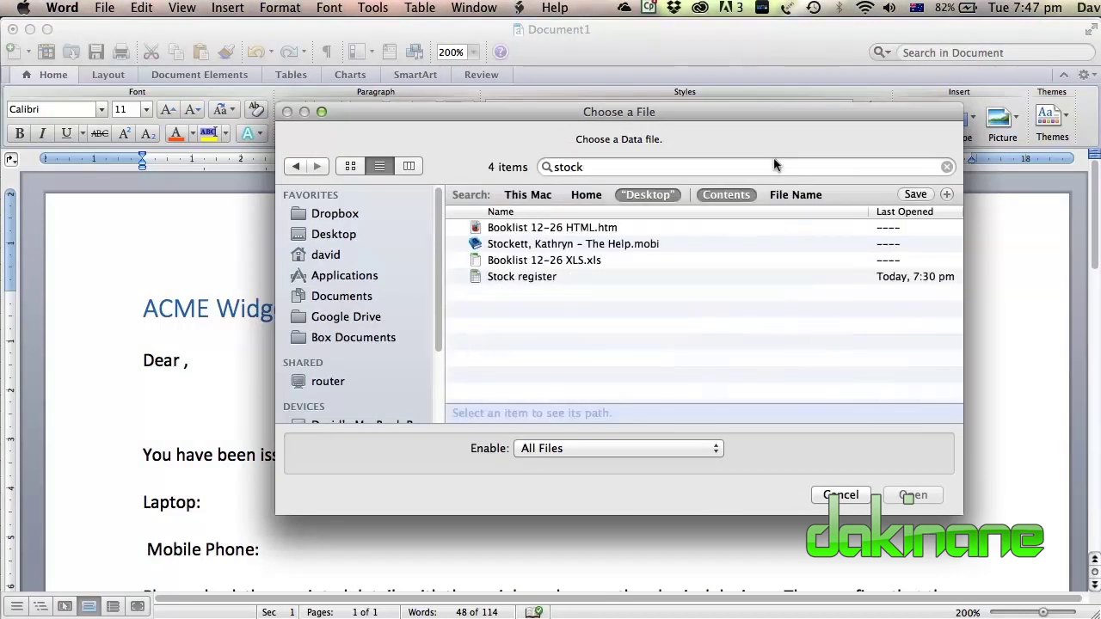
pyautogui.click(506, 276)
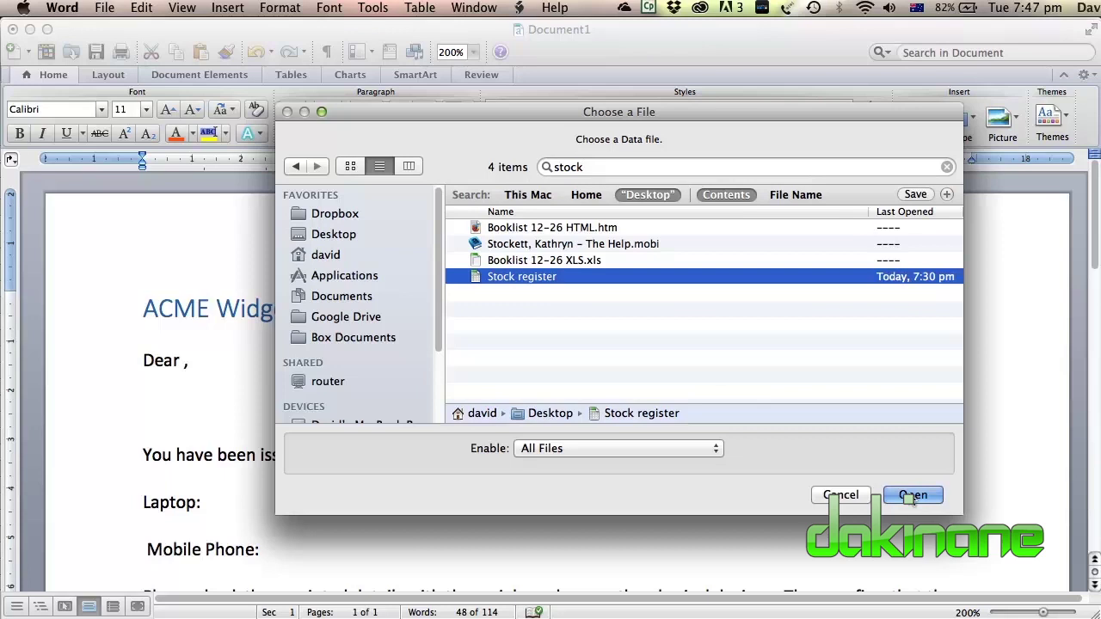
pyautogui.click(912, 495)
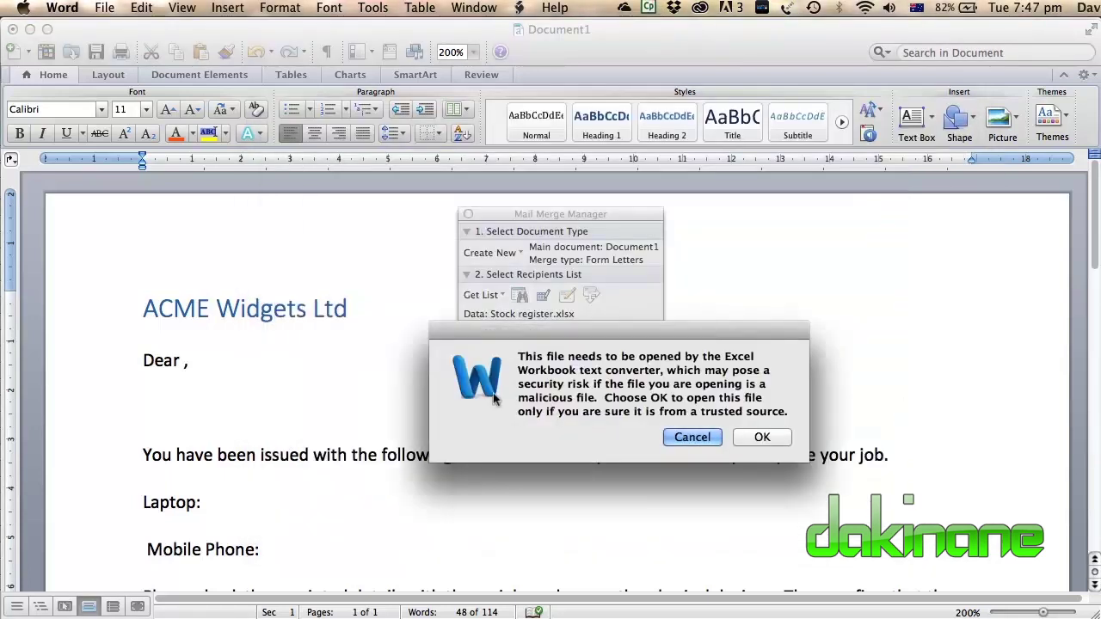
pyautogui.click(762, 437)
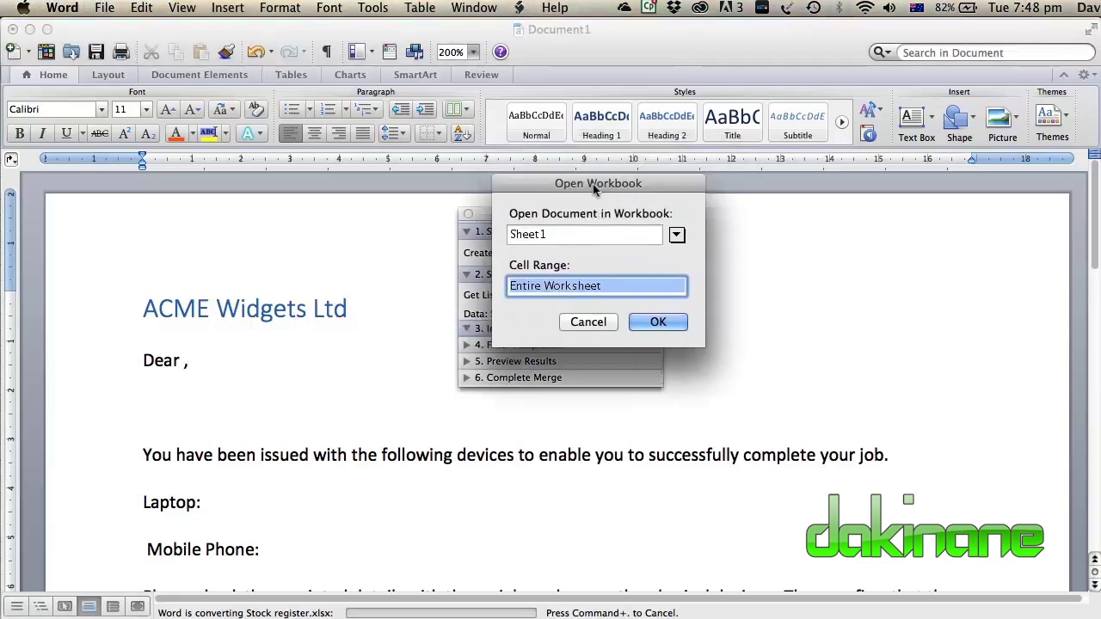
pyautogui.click(647, 341)
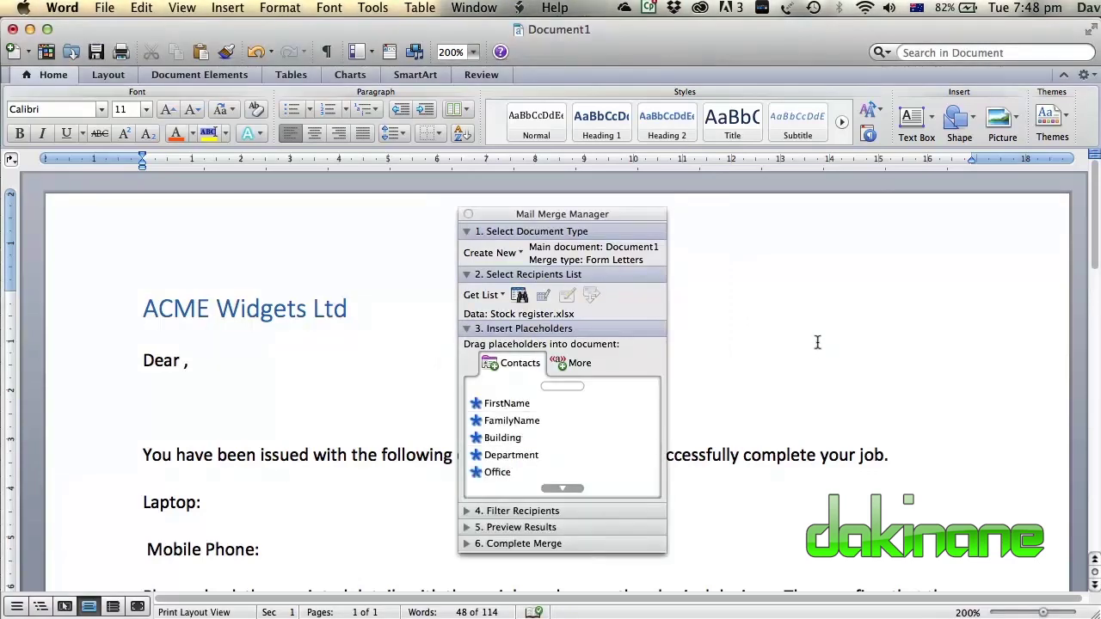
# - Move the Mail Merge Manager to the right edge and browse the Contacts fields, checking Excel
pyautogui.moveTo(559, 214); pyautogui.dragTo(884, 194)
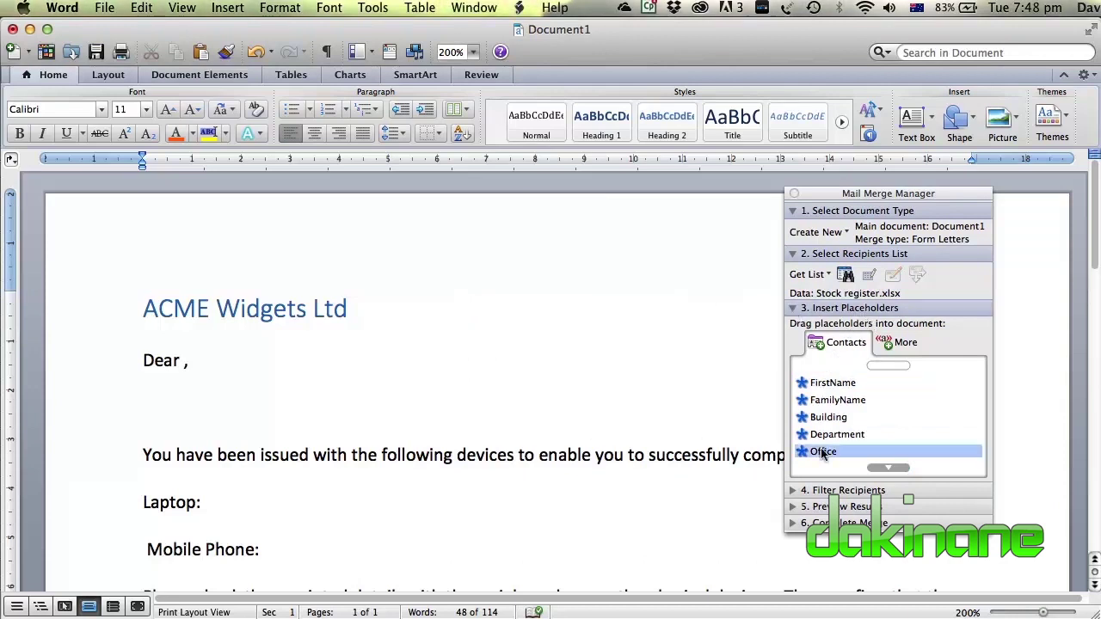
pyautogui.click(897, 465)
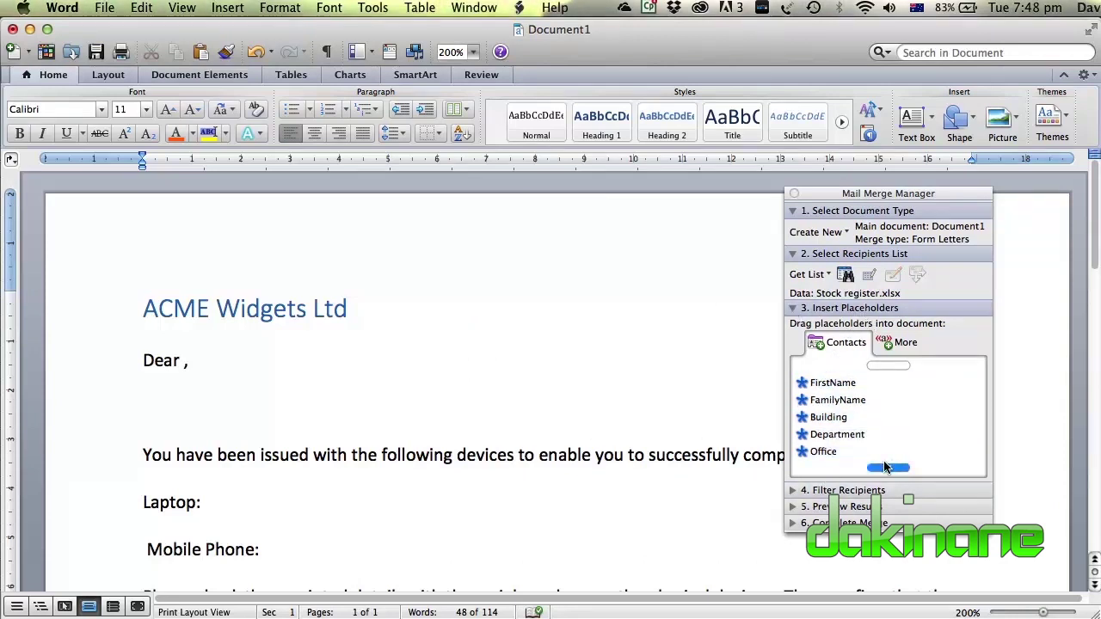
pyautogui.click(888, 365)
pyautogui.moveTo(847, 387); pyautogui.dragTo(620, 283)
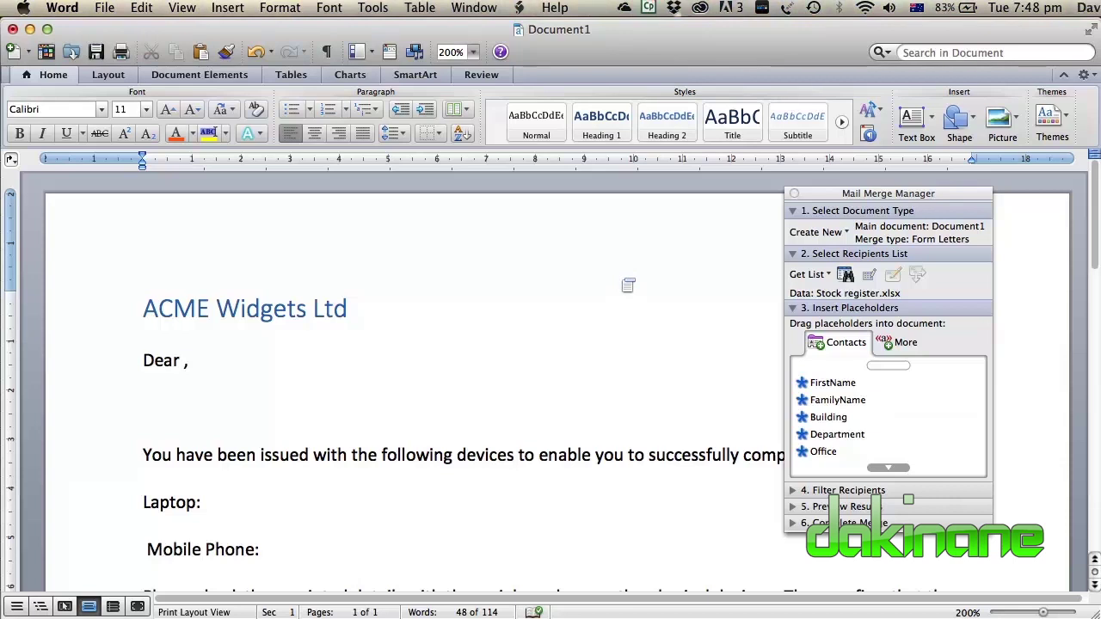
pyautogui.press('super+Tab')
pyautogui.press('super+Tab')
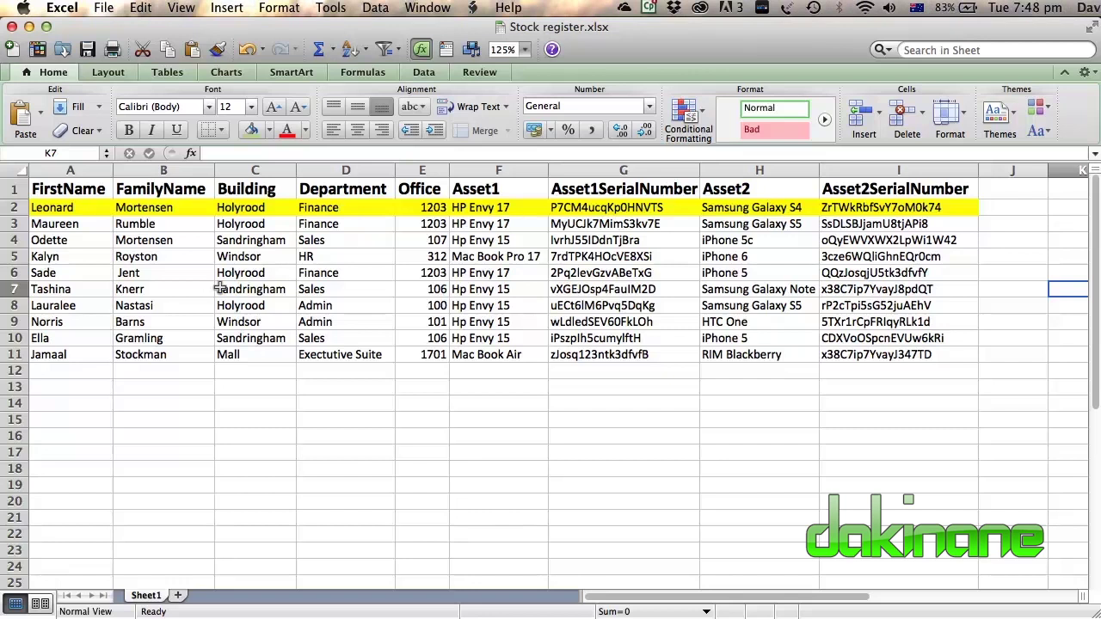
pyautogui.press('super+Tab')
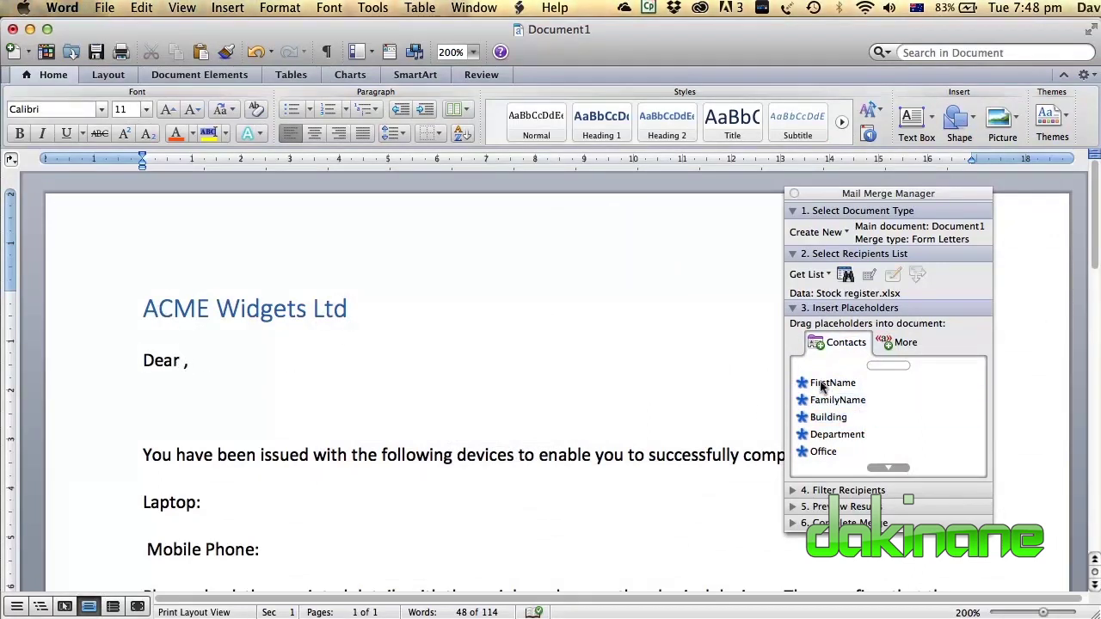
# - Put «FirstName» into the 'Dear ,' greeting and remove the empty line below it
pyautogui.moveTo(822, 384); pyautogui.dragTo(187, 364)
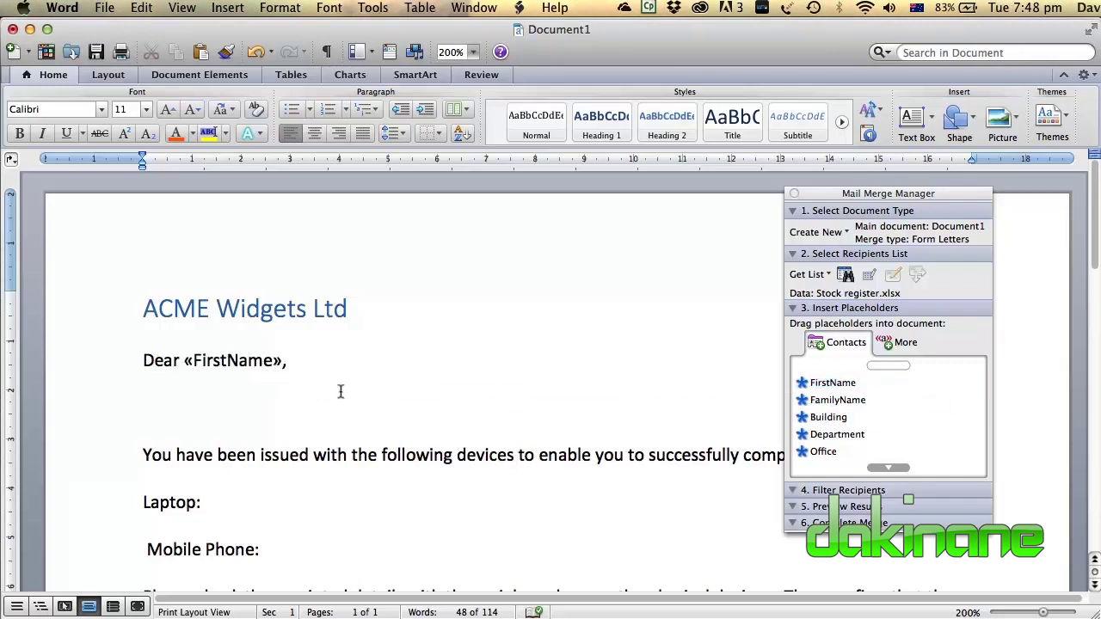
pyautogui.click(148, 414)
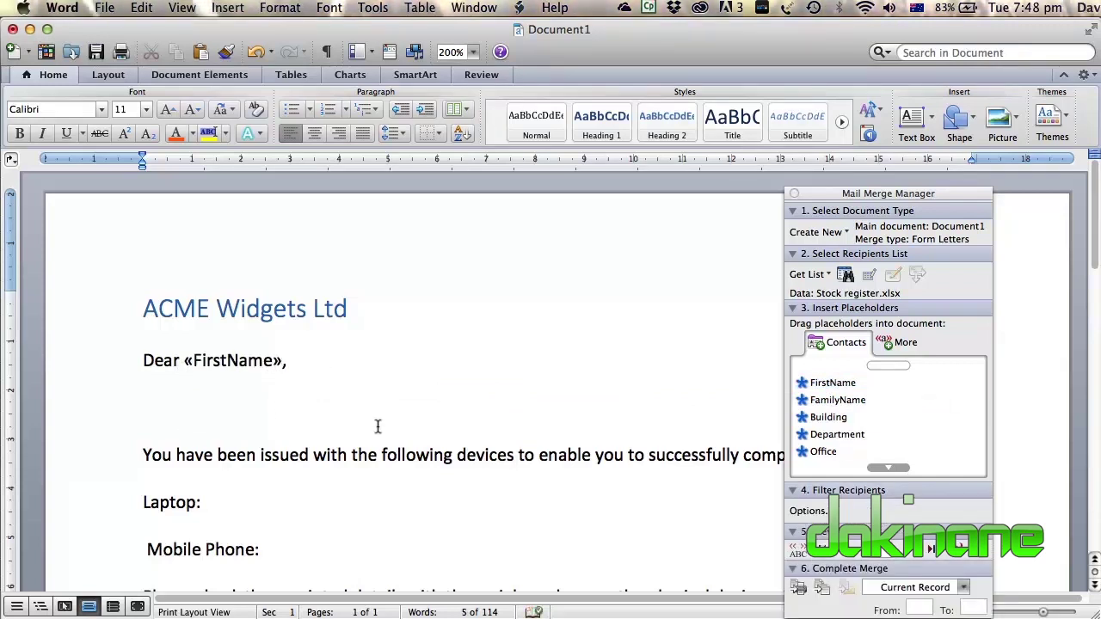
pyautogui.press('Delete')
pyautogui.press('BackSpace')
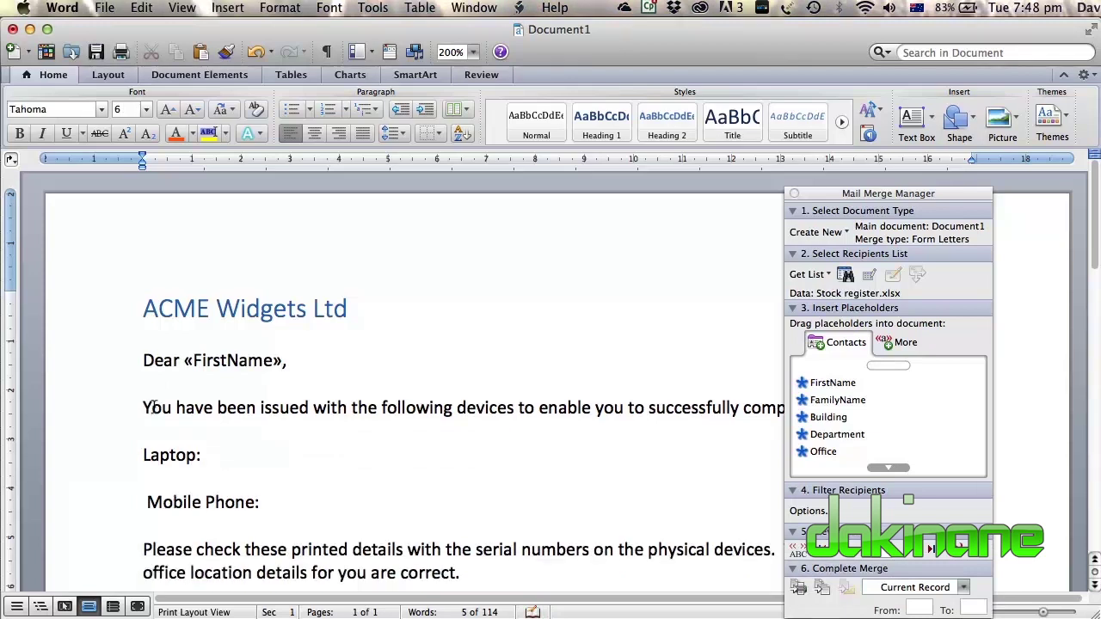
# - Fill the Laptop line with «Asset1» - «Asset1SerialNumber»
pyautogui.doubleClick(210, 444)
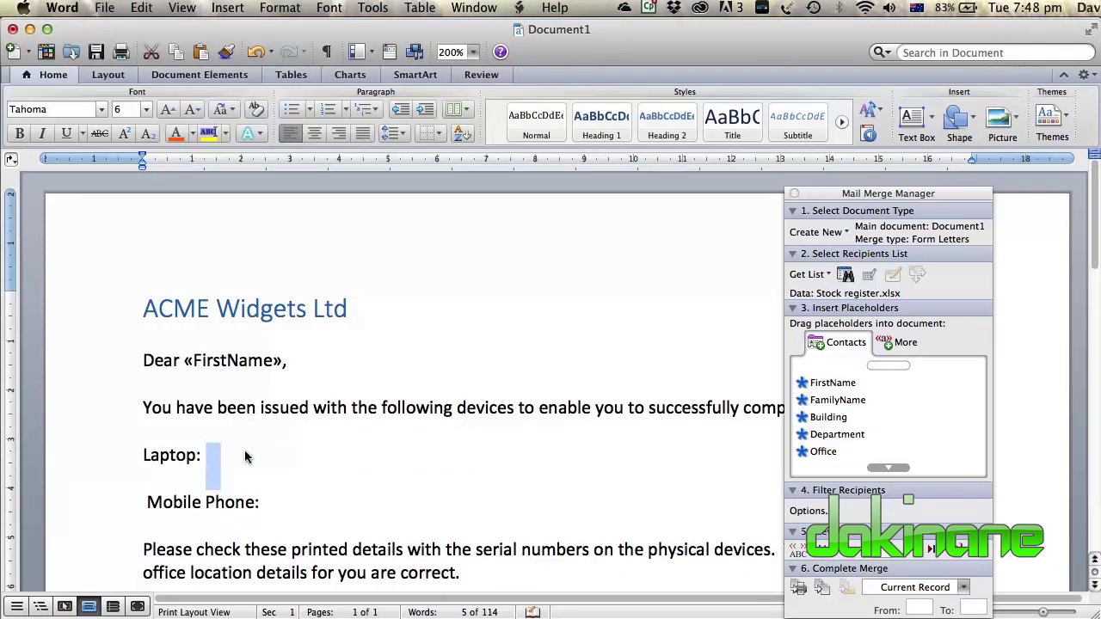
pyautogui.click(214, 447)
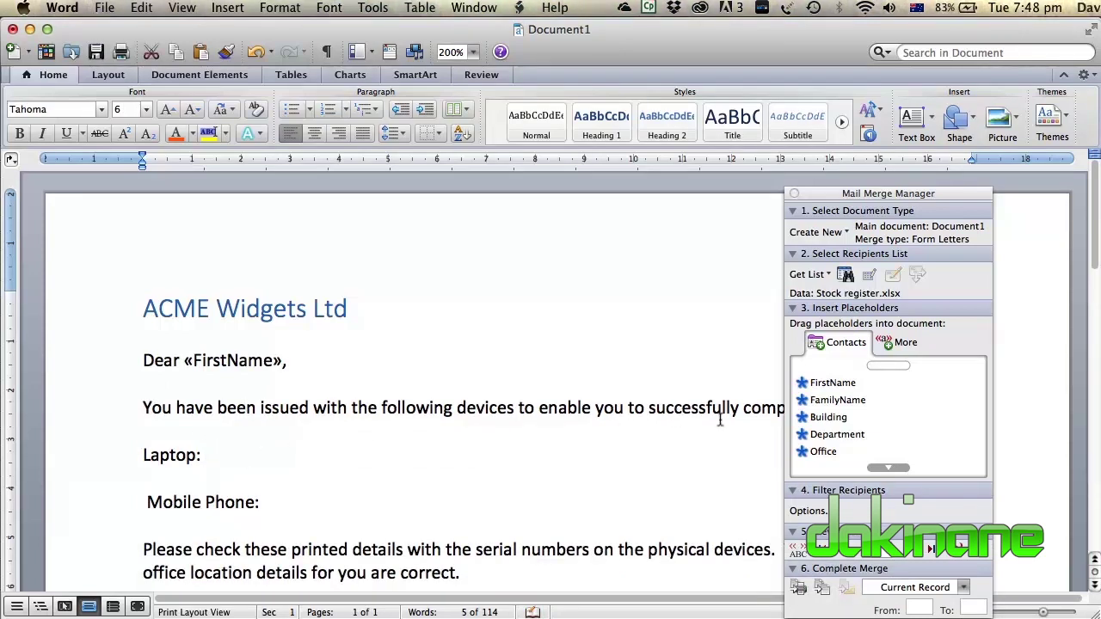
pyautogui.click(887, 467)
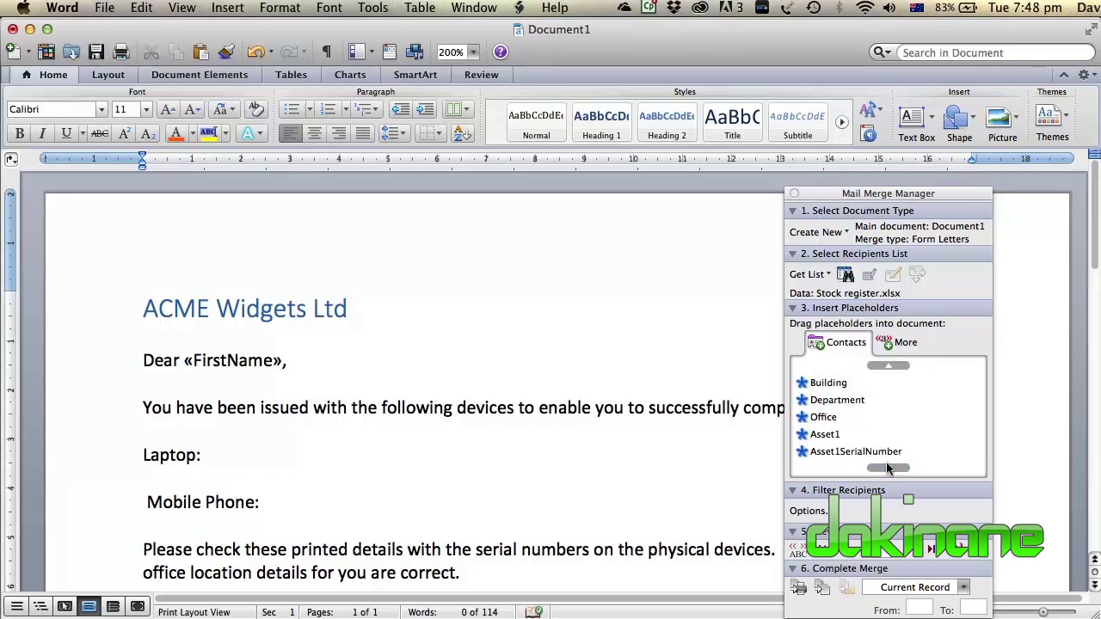
pyautogui.moveTo(823, 434); pyautogui.dragTo(206, 449)
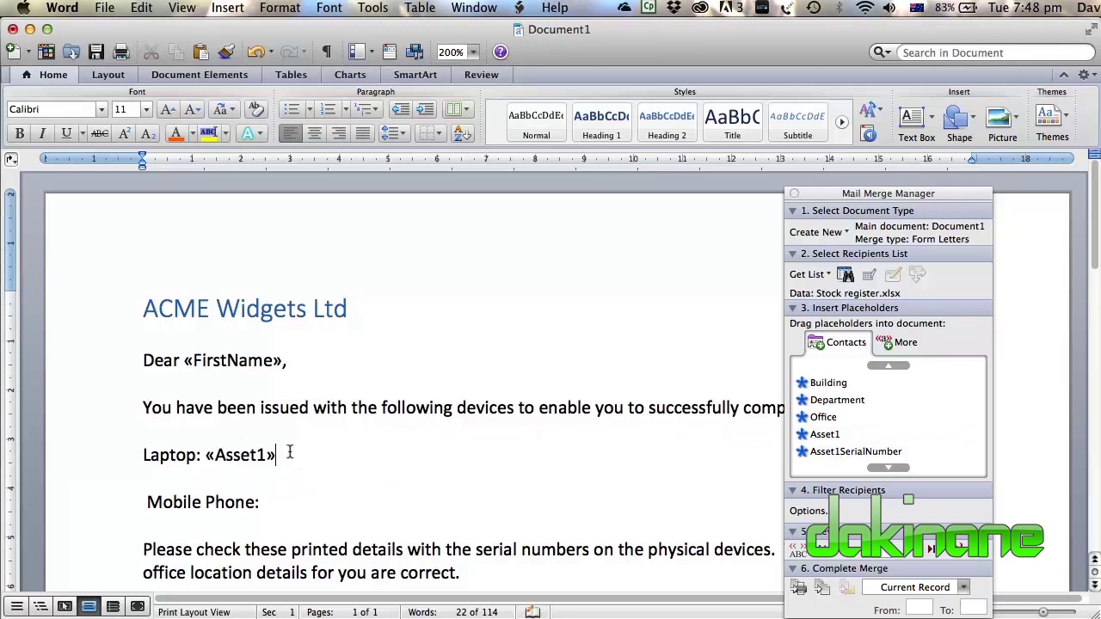
pyautogui.write('-')
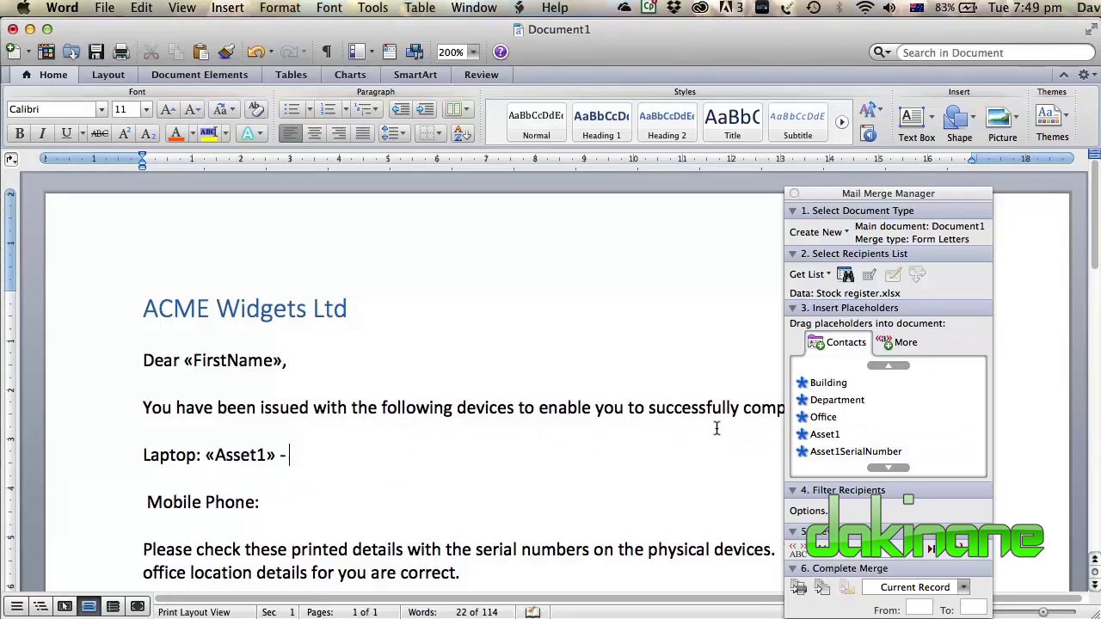
pyautogui.click(834, 447)
pyautogui.moveTo(834, 447); pyautogui.dragTo(313, 447)
# - Fill the Mobile Phone line with «Asset2» - «Asset2SerialNumber»
pyautogui.click(274, 498)
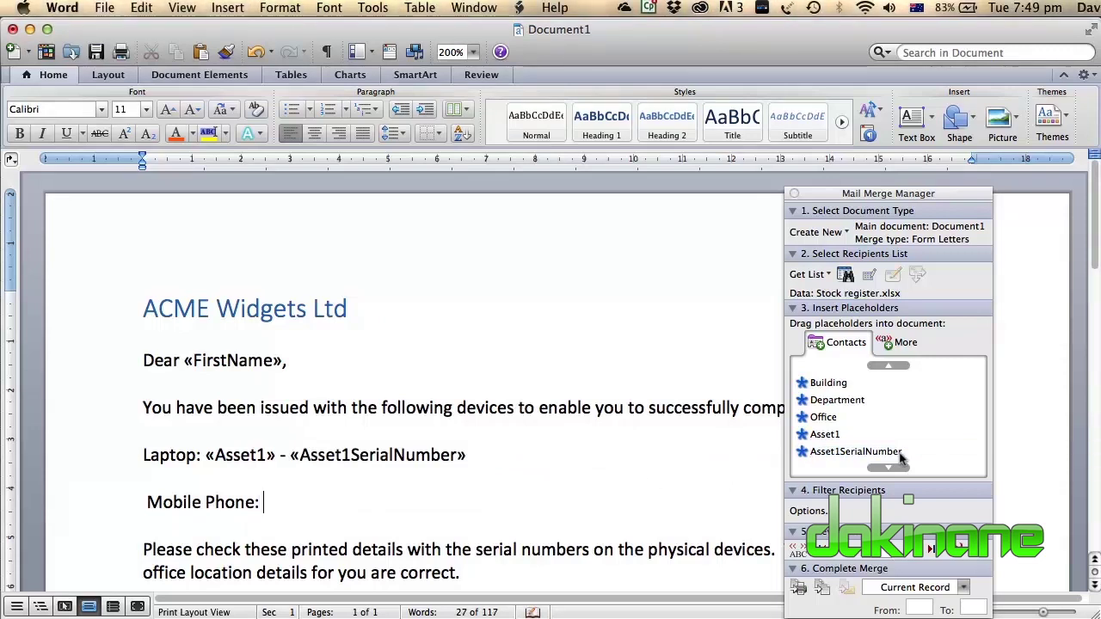
pyautogui.scroll(-2, 873, 471)
pyautogui.click(826, 436)
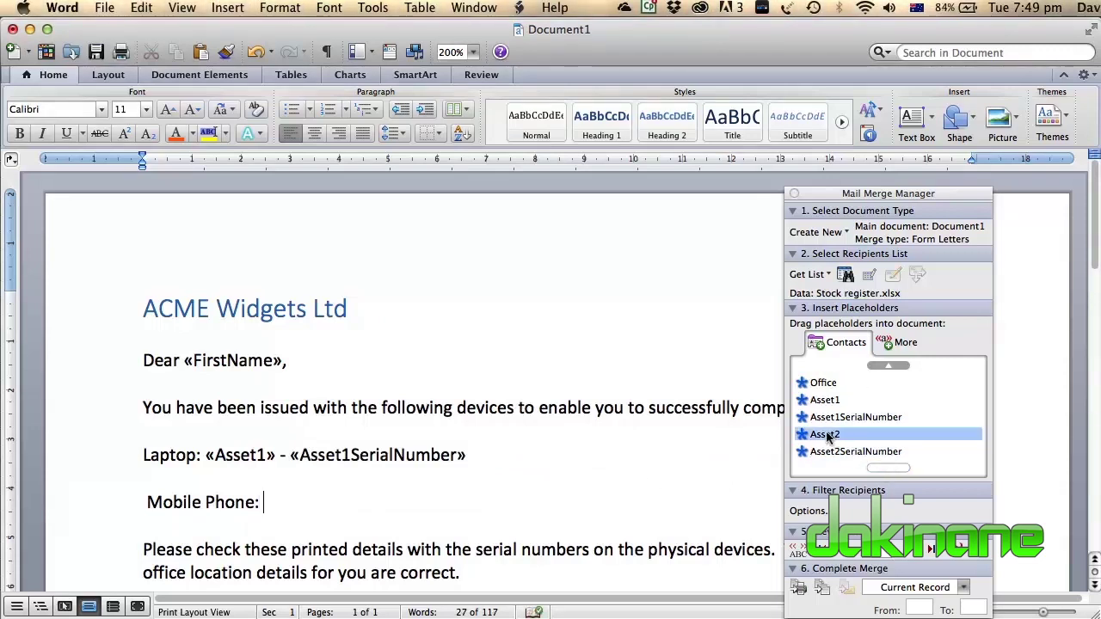
pyautogui.moveTo(826, 436); pyautogui.dragTo(275, 503)
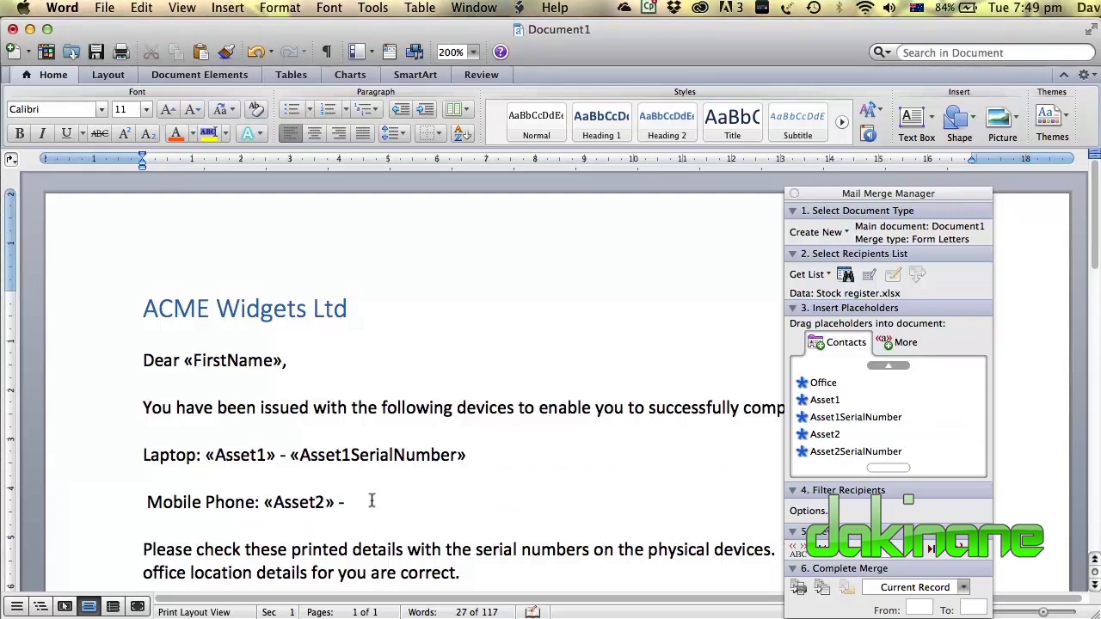
pyautogui.moveTo(821, 451); pyautogui.dragTo(398, 487)
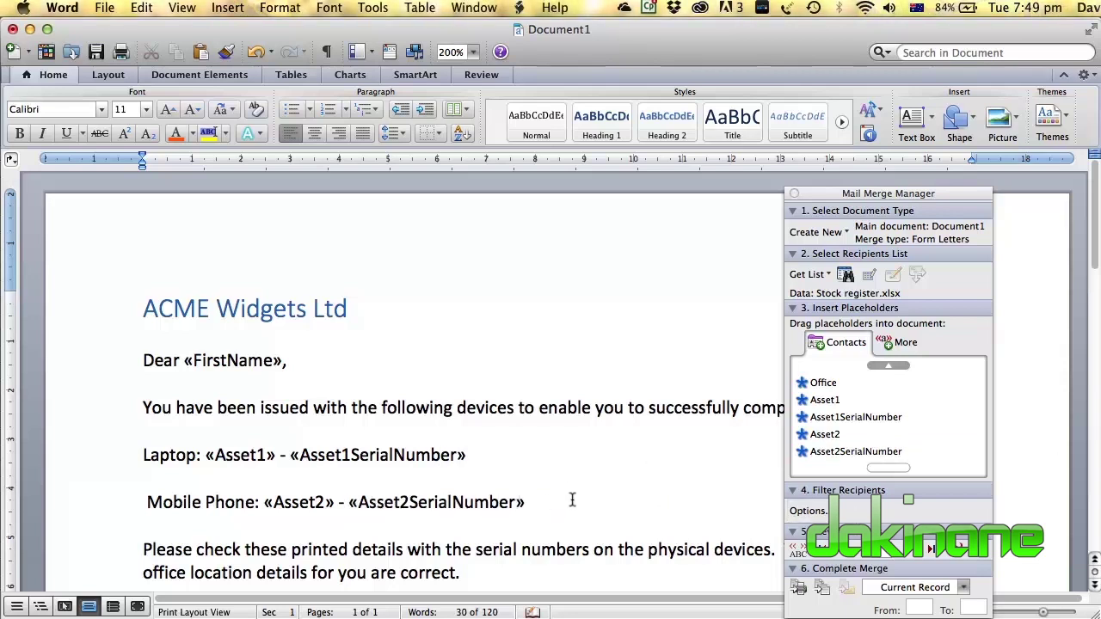
# - Place «Building», «Department» and «Office» on separate lines below the Please check paragraph
pyautogui.scroll(-10, 572, 494)
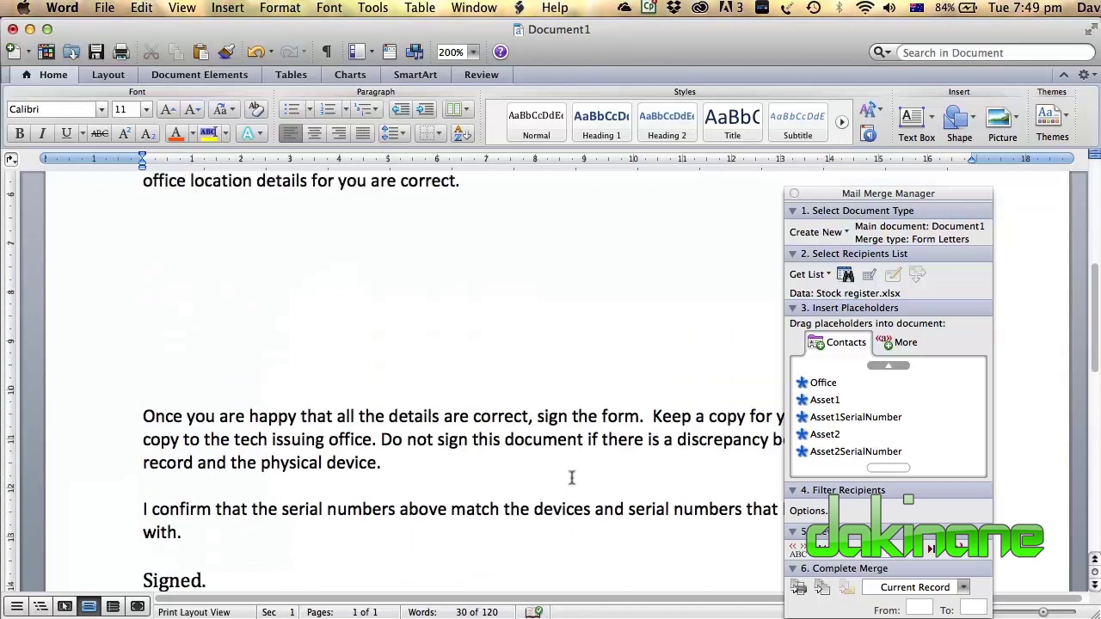
pyautogui.scroll(1, 570, 477)
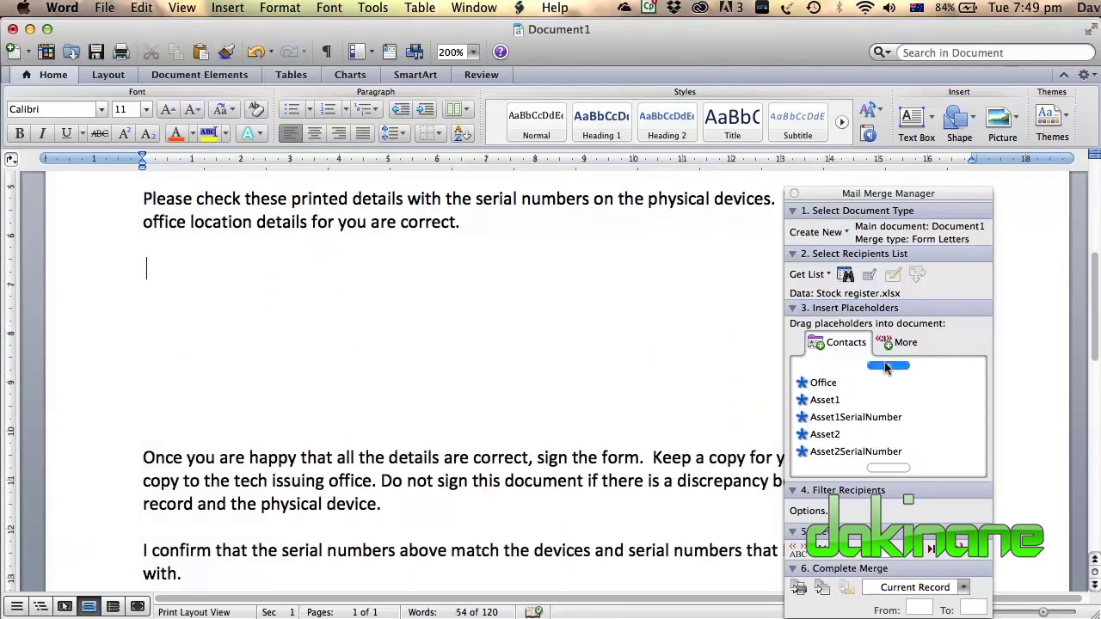
pyautogui.moveTo(886, 366)
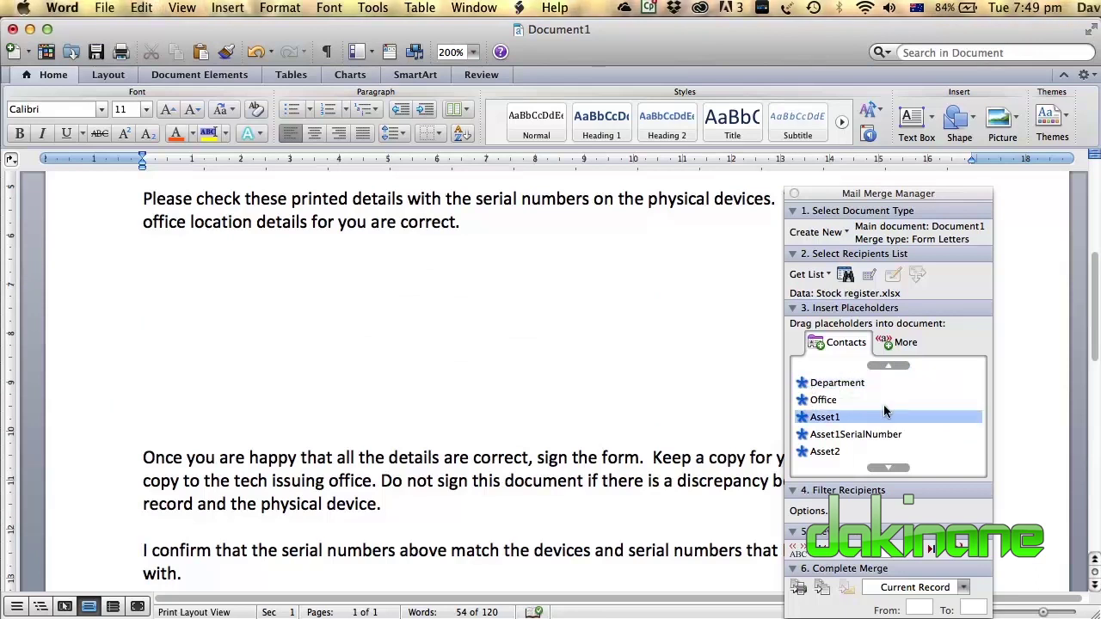
pyautogui.scroll(-1, 886, 411)
pyautogui.scroll(1, 860, 408)
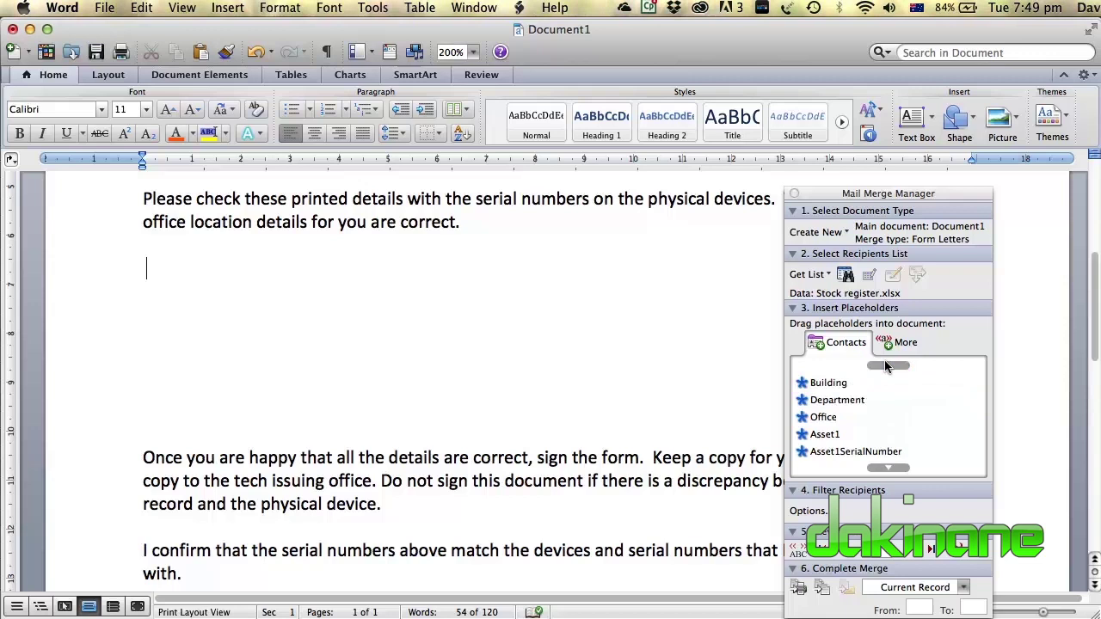
pyautogui.moveTo(822, 382); pyautogui.dragTo(163, 266)
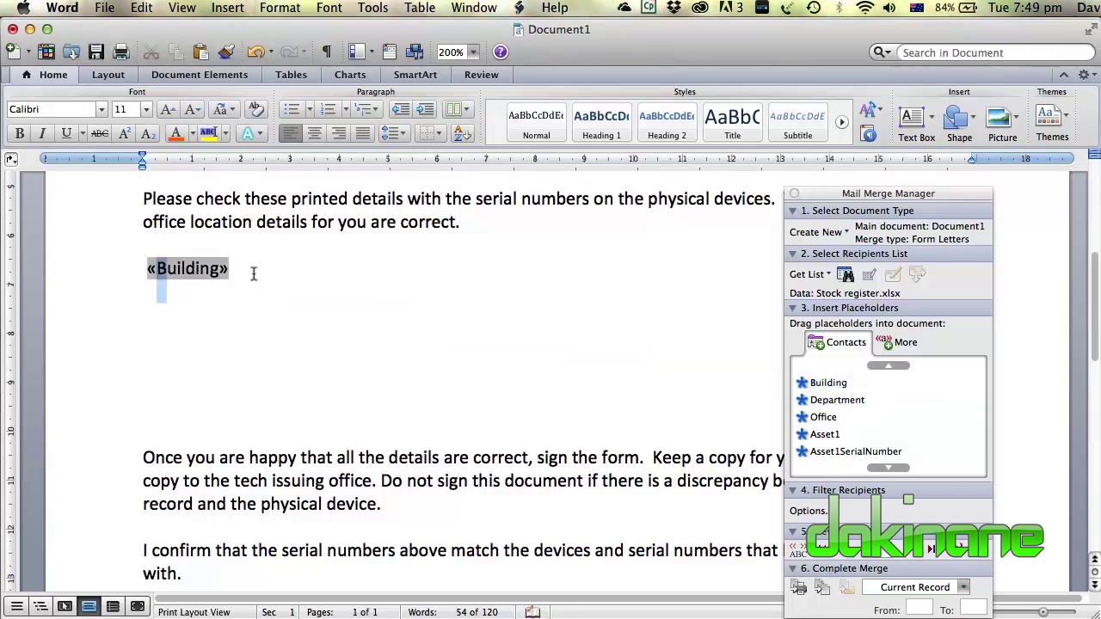
pyautogui.press('Return')
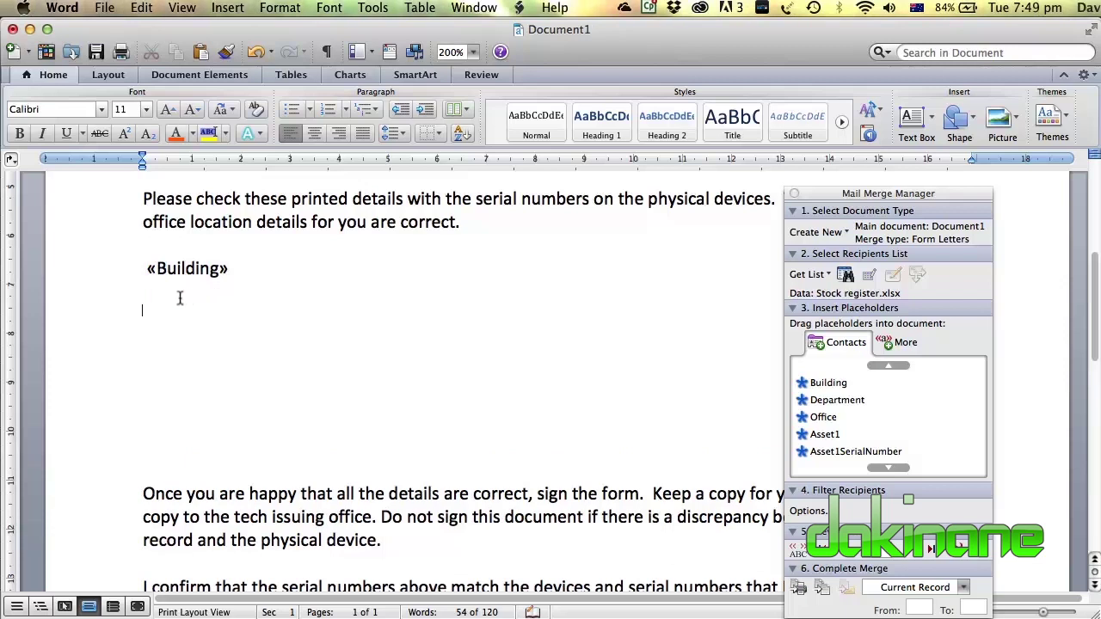
pyautogui.moveTo(837, 400); pyautogui.dragTo(143, 309)
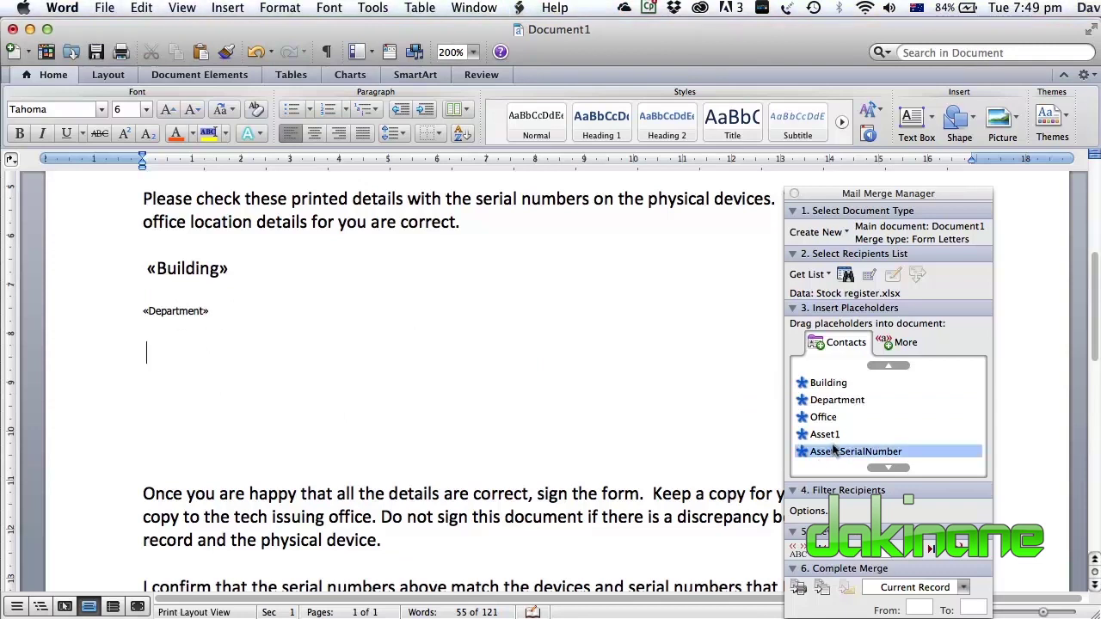
pyautogui.moveTo(825, 417); pyautogui.dragTo(158, 352)
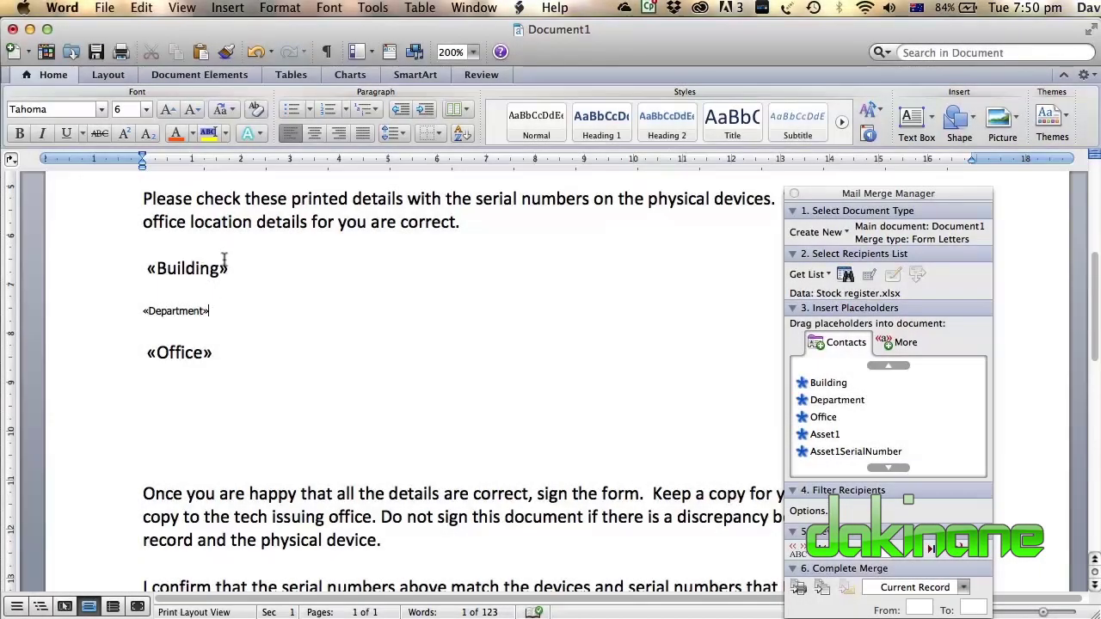
pyautogui.moveTo(233, 262); pyautogui.dragTo(137, 260)
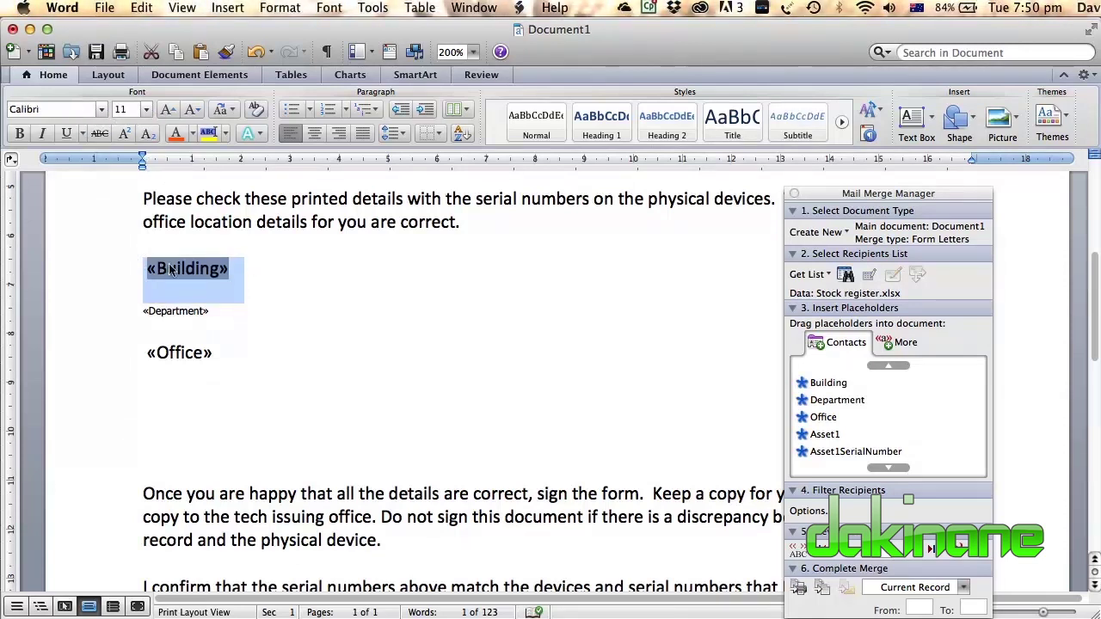
# - Set the «Department» field to 11 pt and delete the blank lines above the closing paragraph
pyautogui.click(246, 339)
pyautogui.moveTo(219, 307); pyautogui.dragTo(135, 309)
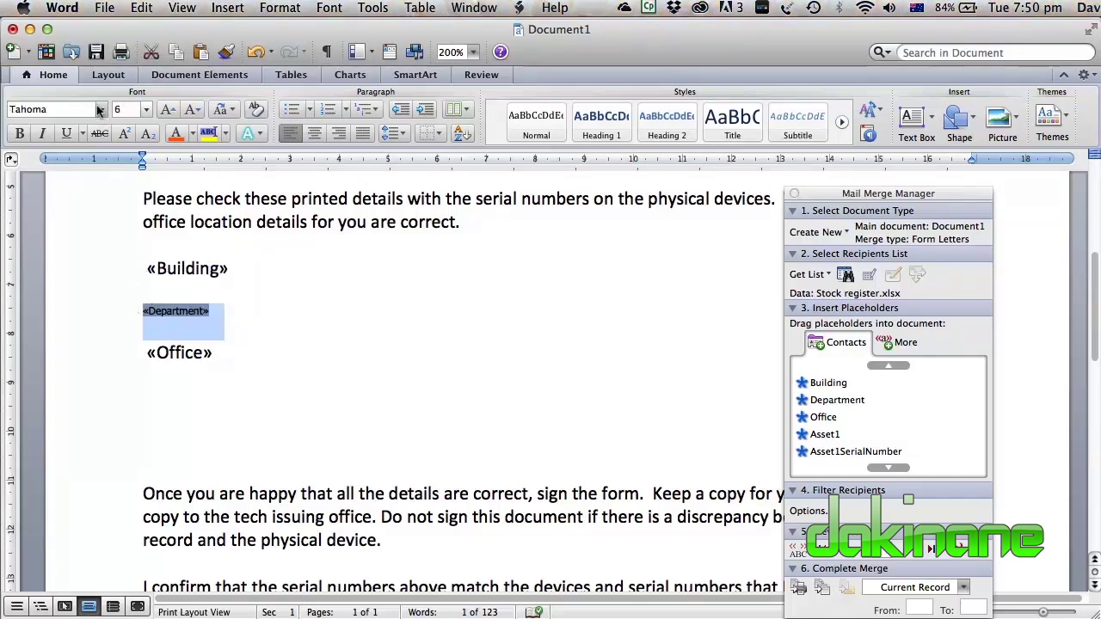
pyautogui.click(142, 107)
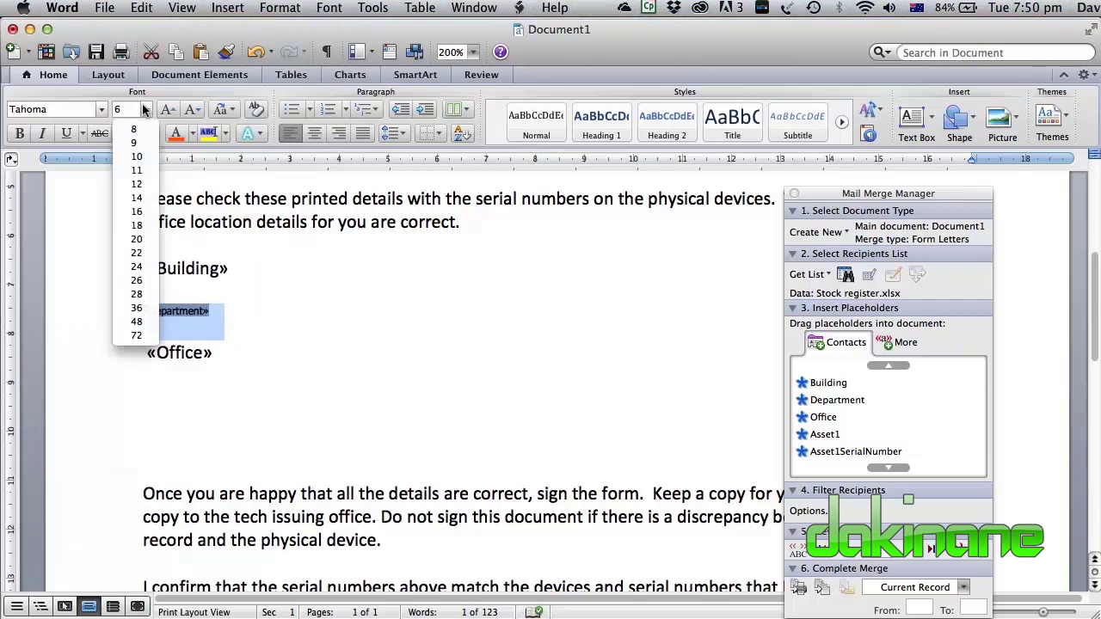
pyautogui.click(139, 170)
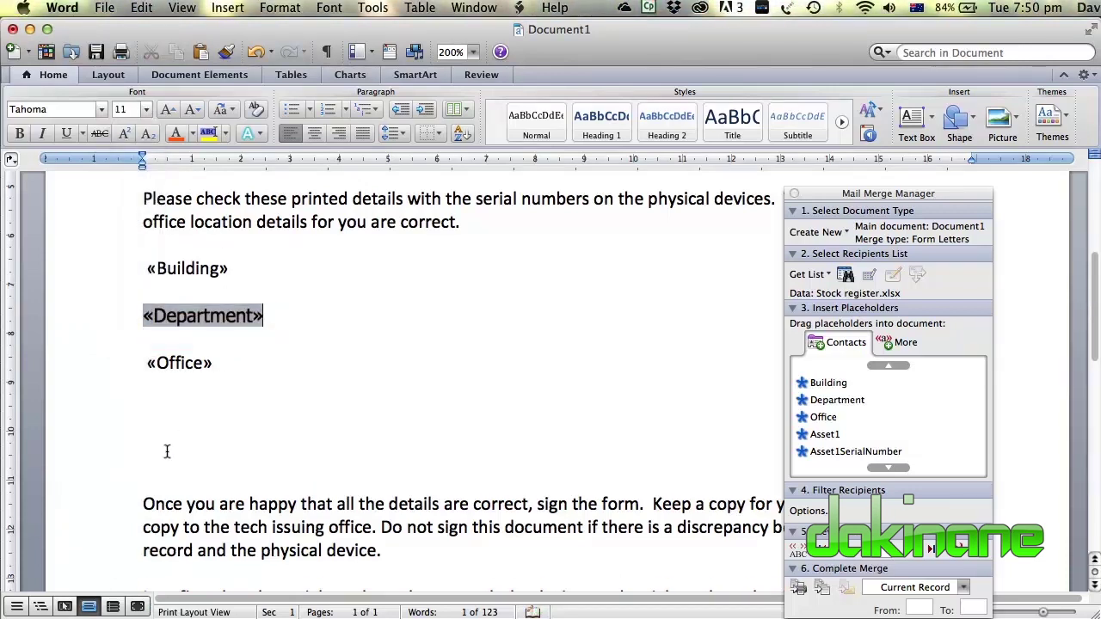
pyautogui.press('BackSpace')
pyautogui.press('BackSpace')
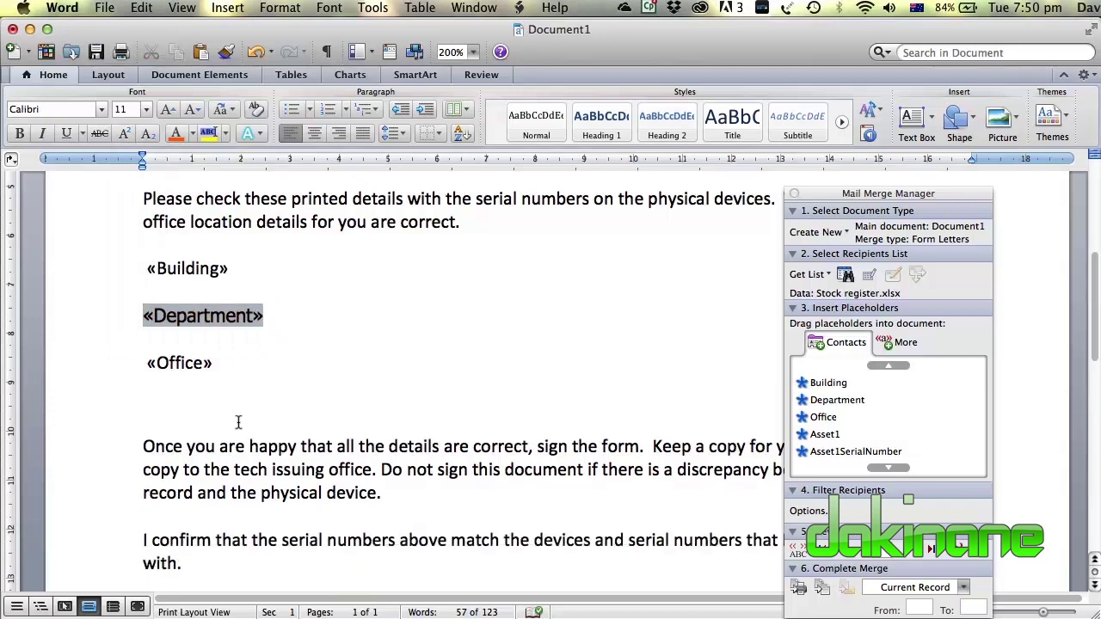
pyautogui.press('BackSpace')
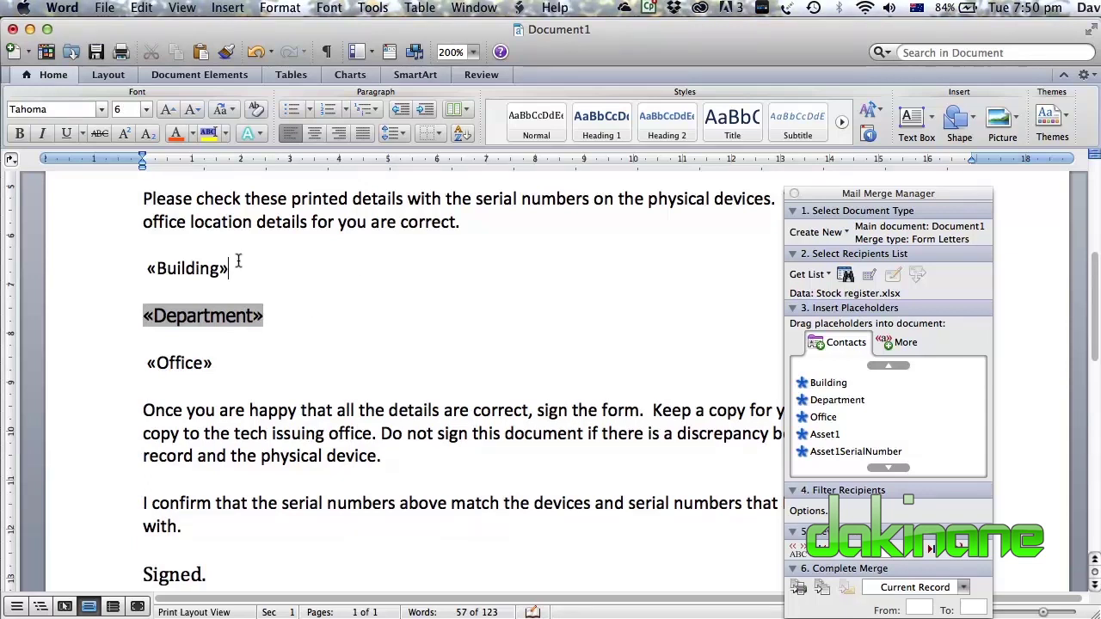
# - Change the «Department» line's font to Calibri to match «Building»
pyautogui.moveTo(241, 258); pyautogui.dragTo(143, 260)
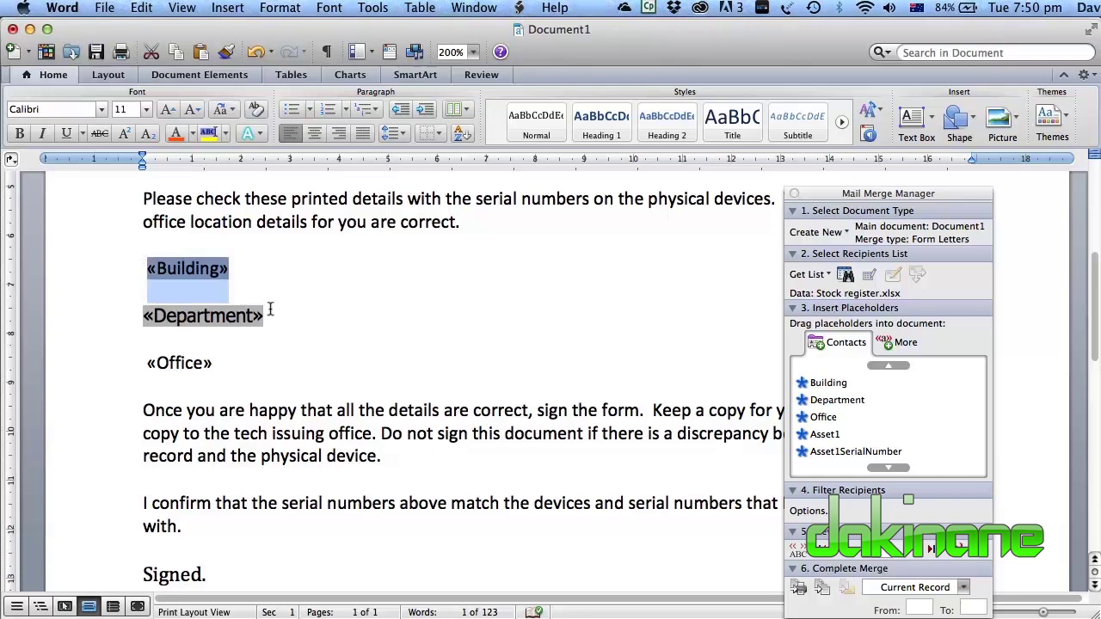
pyautogui.moveTo(270, 309); pyautogui.dragTo(138, 306)
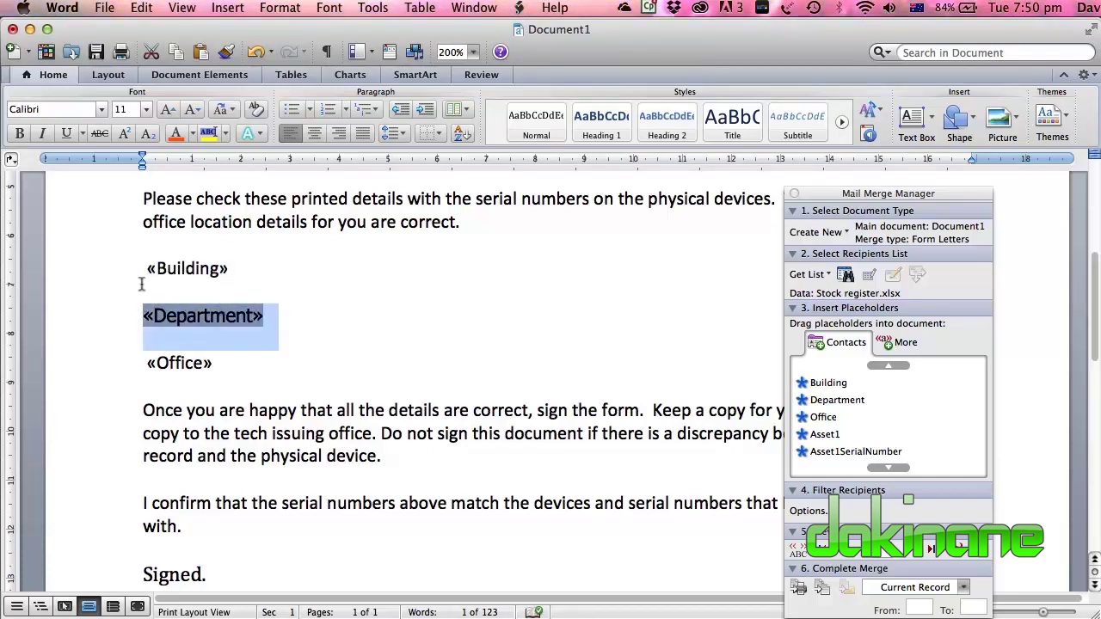
pyautogui.click(101, 109)
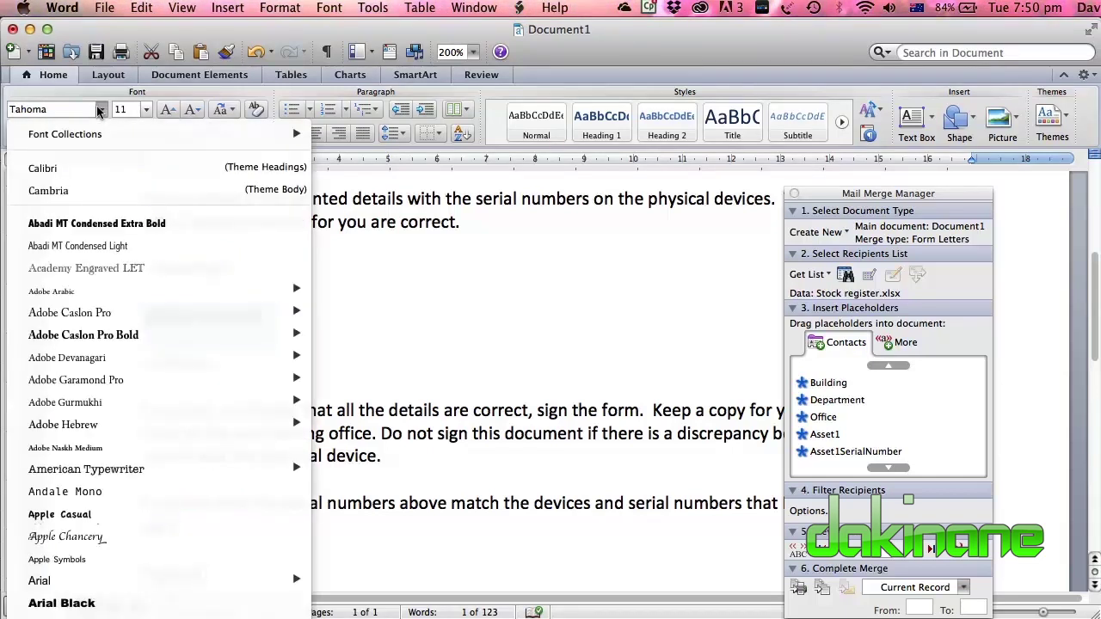
pyautogui.click(67, 166)
pyautogui.click(331, 290)
pyautogui.click(834, 342)
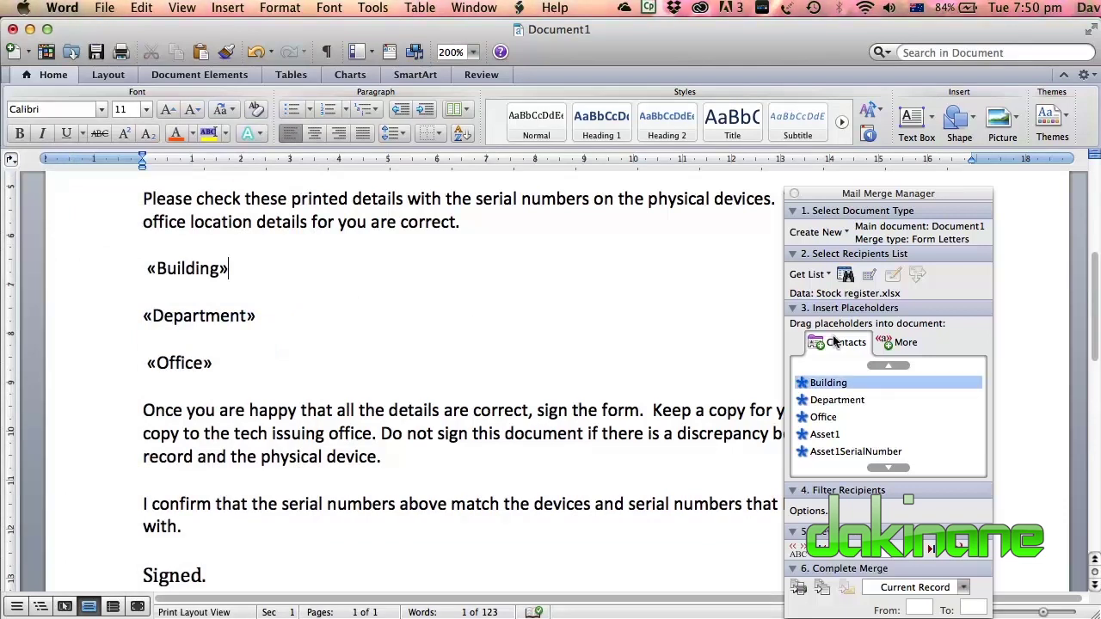
pyautogui.moveTo(1094, 316); pyautogui.dragTo(1071, 265)
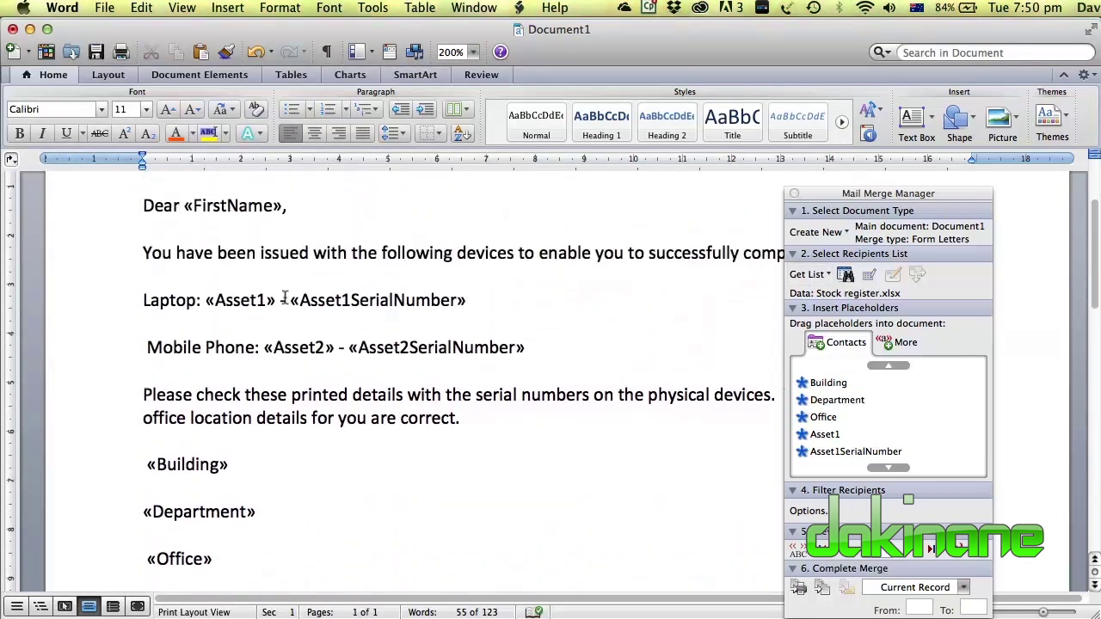
# - Make «Asset1SerialNumber» and «Asset1» on the Laptop line bold and red
pyautogui.click(454, 292)
pyautogui.doubleClick(454, 293)
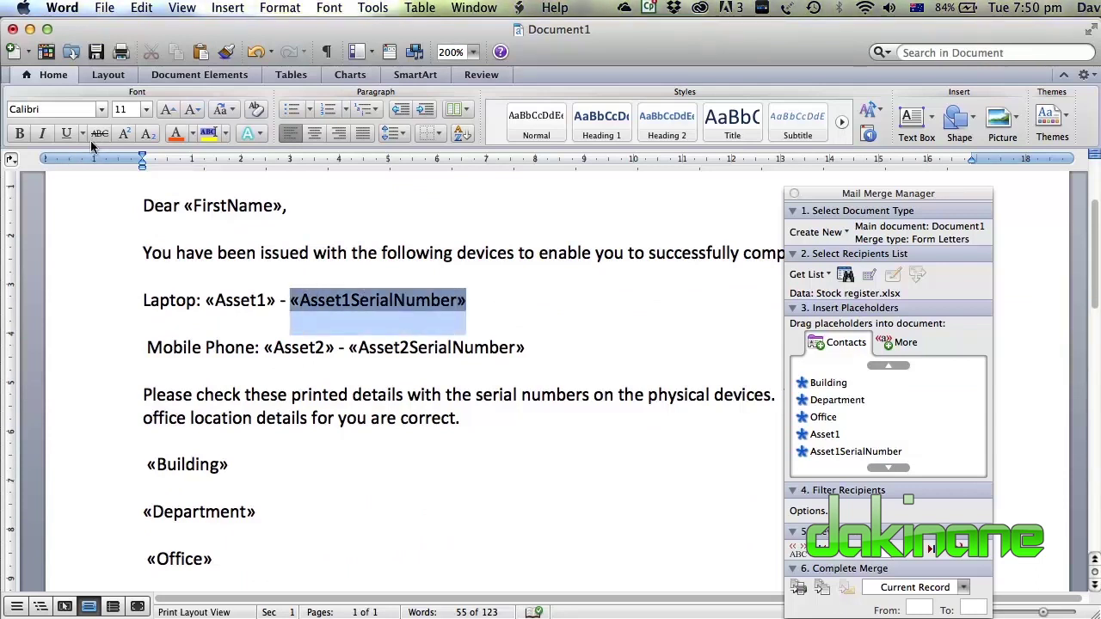
pyautogui.click(19, 134)
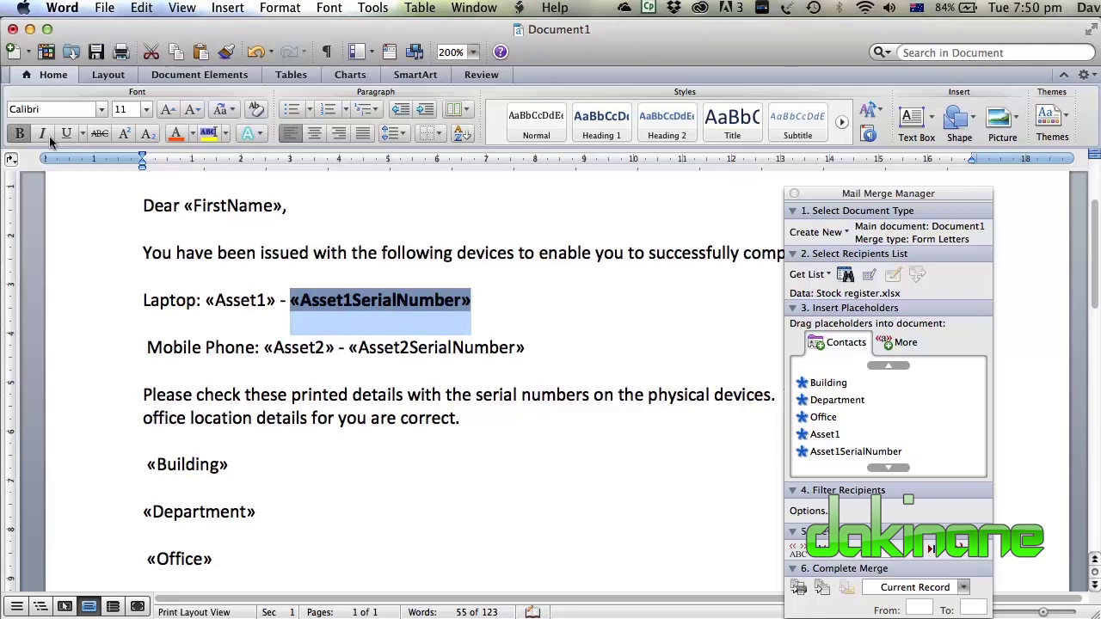
pyautogui.click(190, 134)
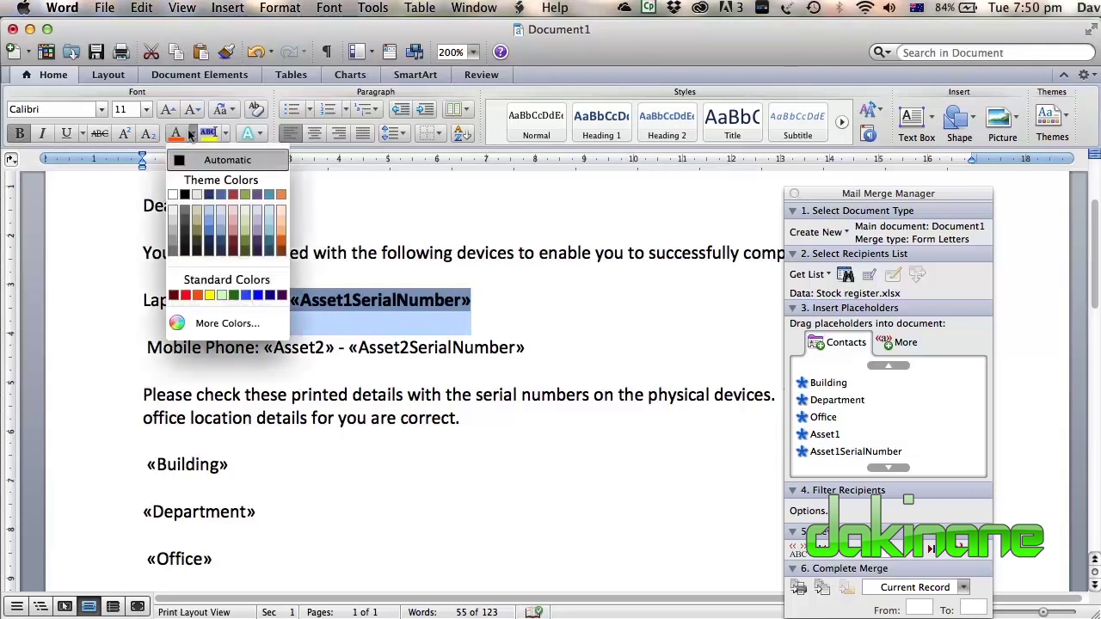
pyautogui.click(185, 295)
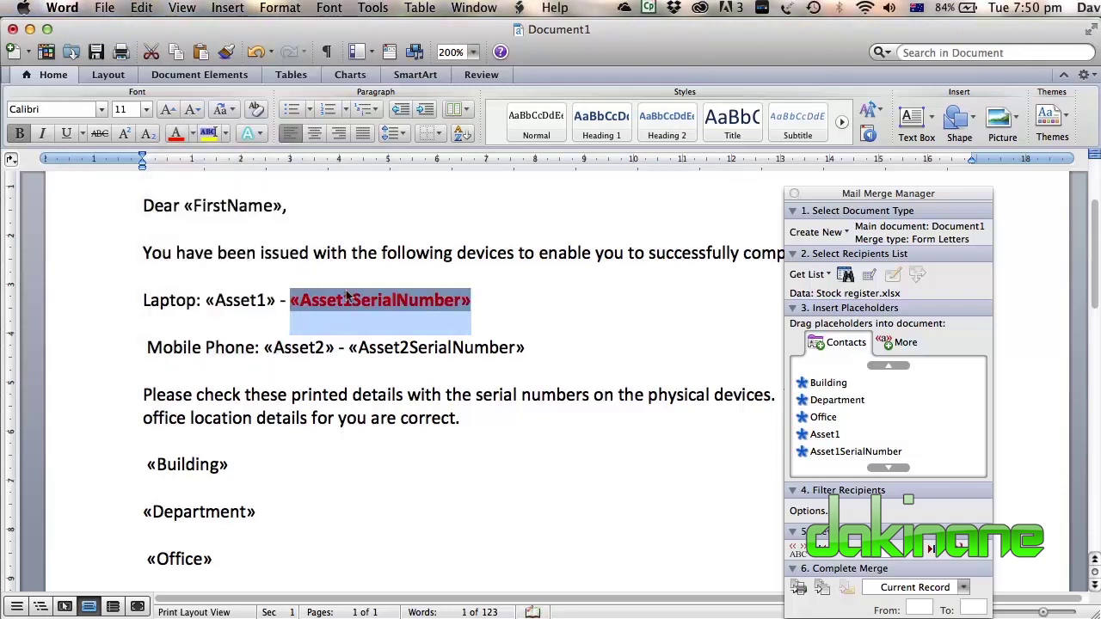
pyautogui.click(483, 294)
pyautogui.moveTo(278, 298); pyautogui.dragTo(203, 295)
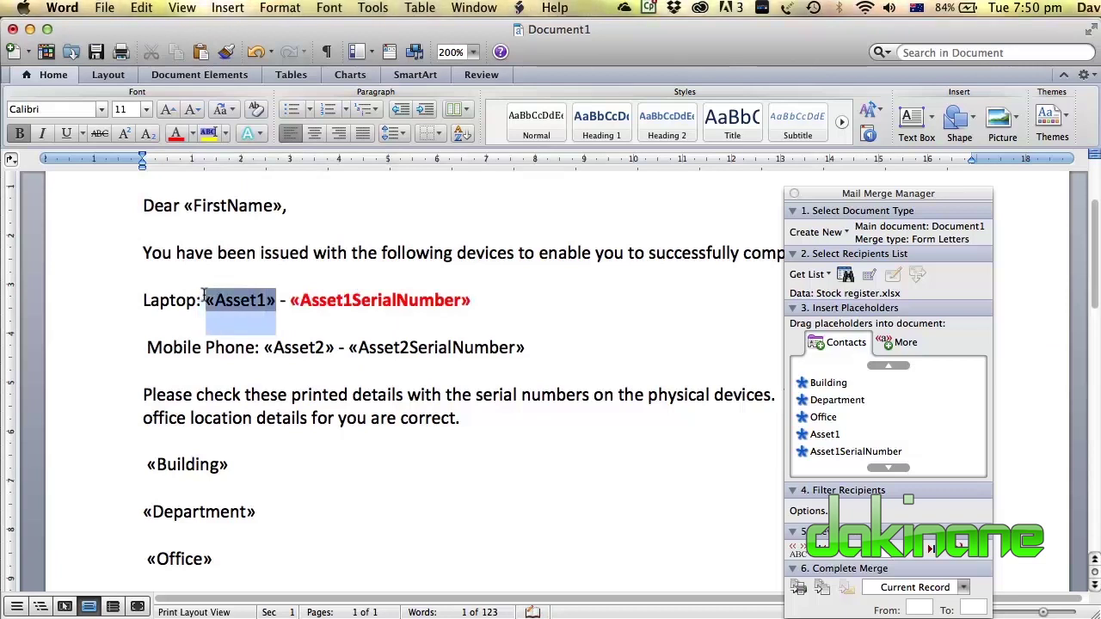
pyautogui.click(175, 133)
pyautogui.click(19, 133)
pyautogui.click(417, 295)
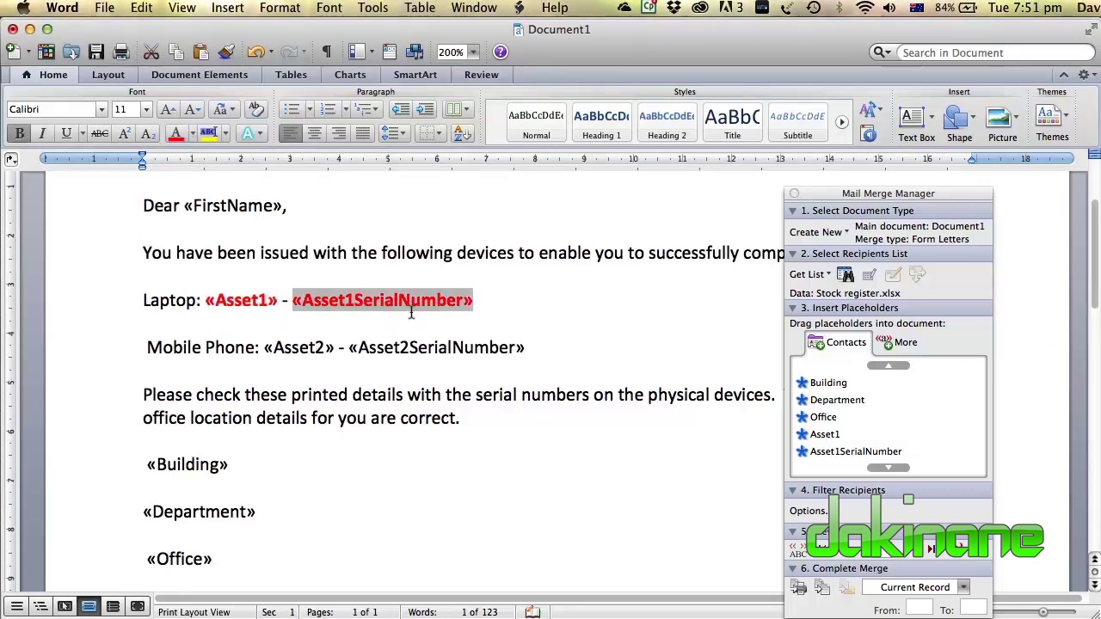
# - Make «Asset2SerialNumber» and «Asset2» on the Mobile Phone line bold and red
pyautogui.moveTo(527, 346); pyautogui.dragTo(348, 341)
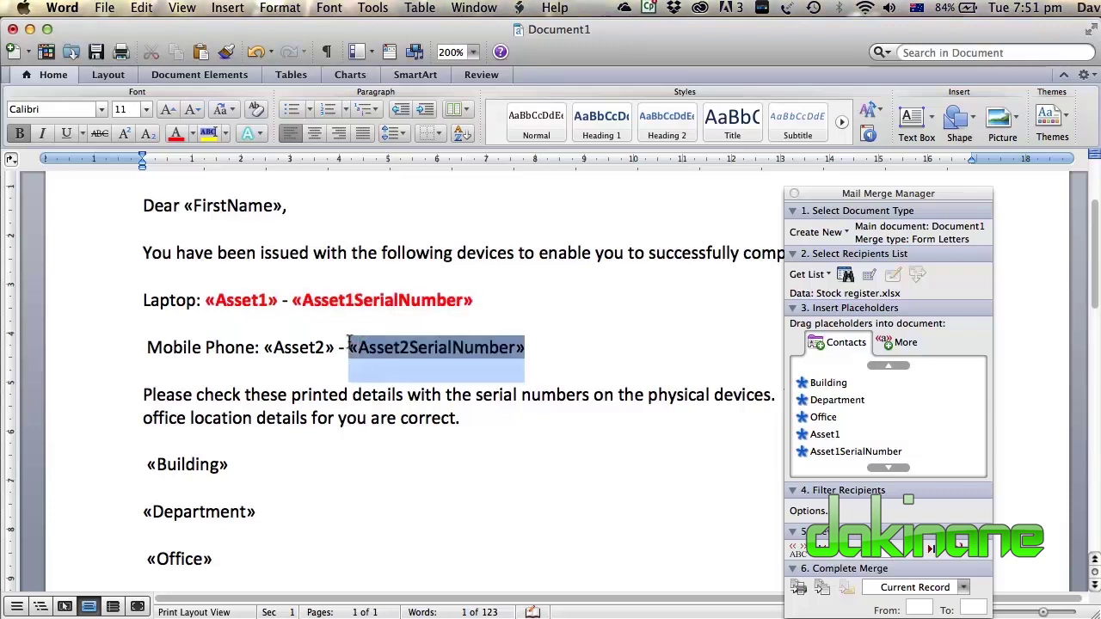
pyautogui.click(176, 134)
pyautogui.click(19, 133)
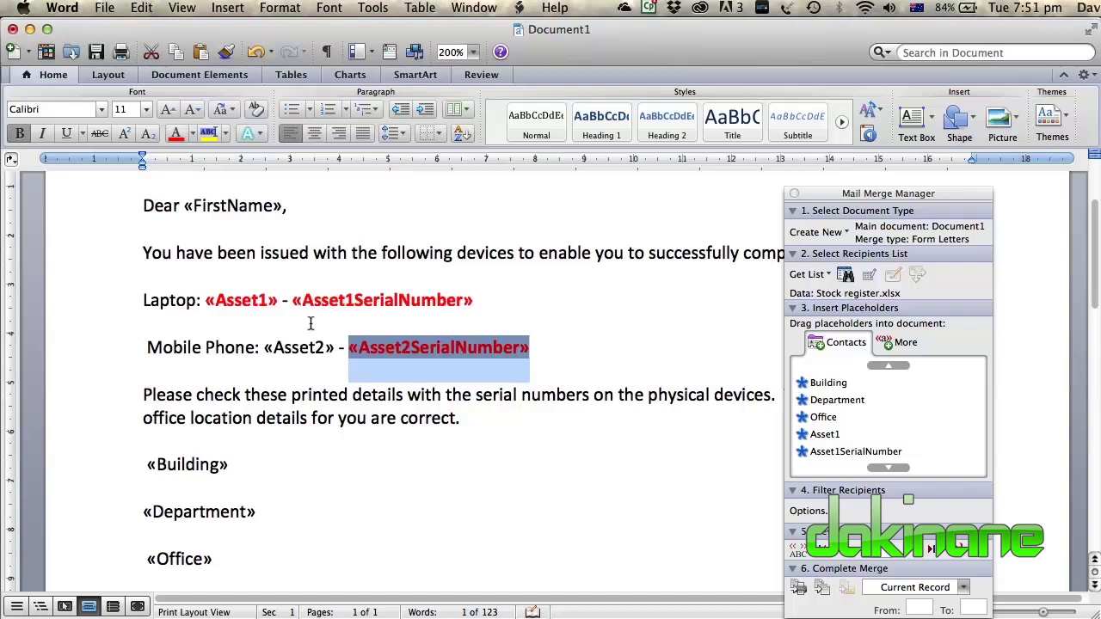
pyautogui.moveTo(329, 343); pyautogui.dragTo(263, 342)
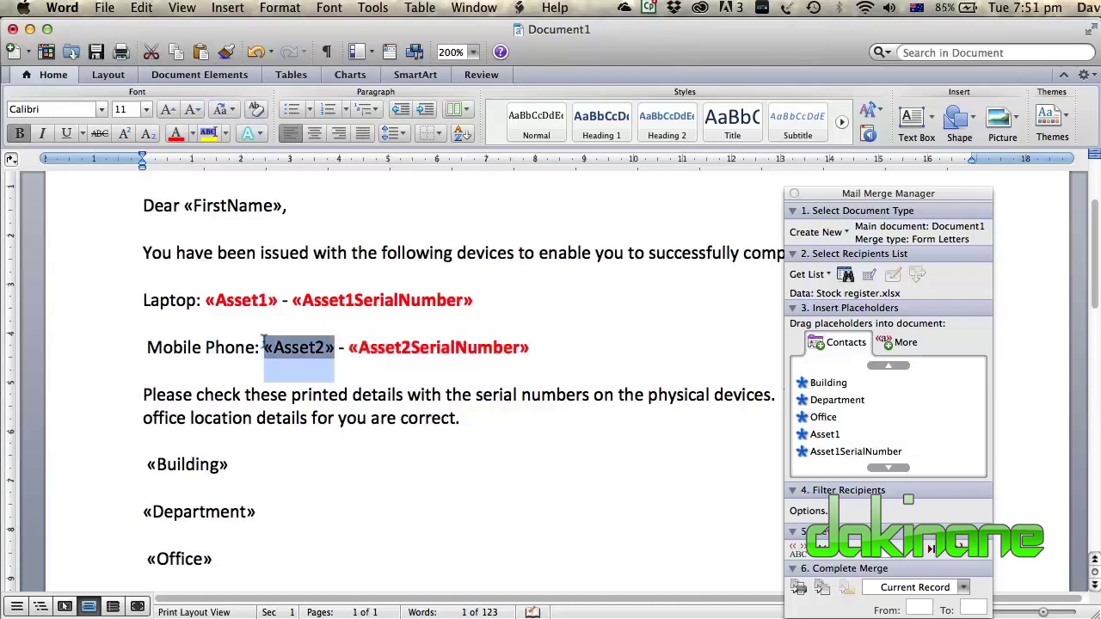
pyautogui.click(19, 133)
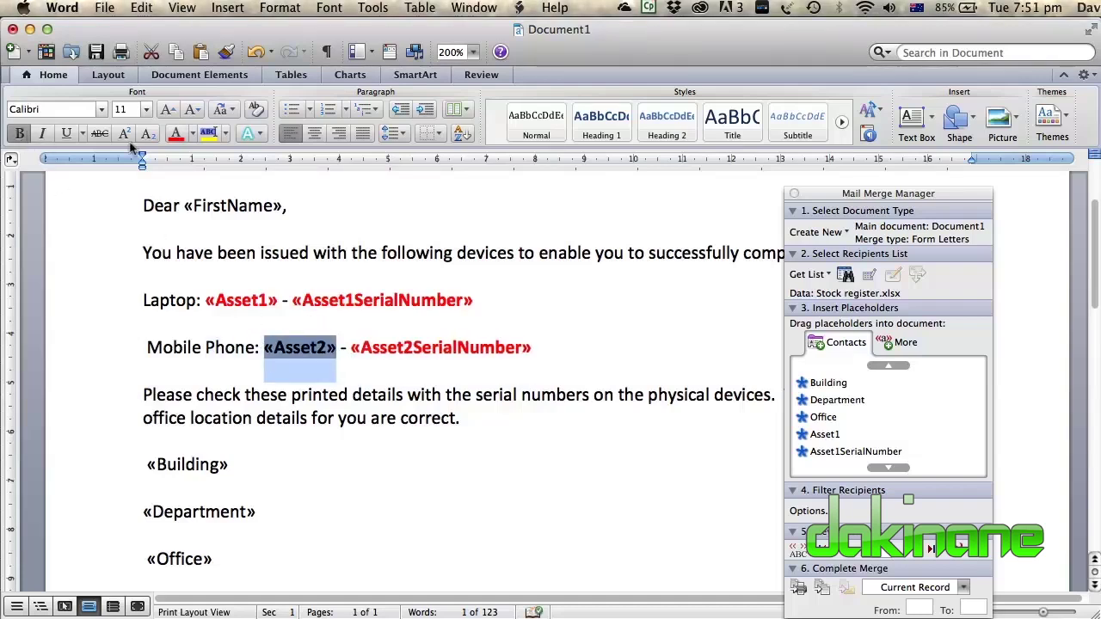
pyautogui.click(176, 133)
pyautogui.click(456, 311)
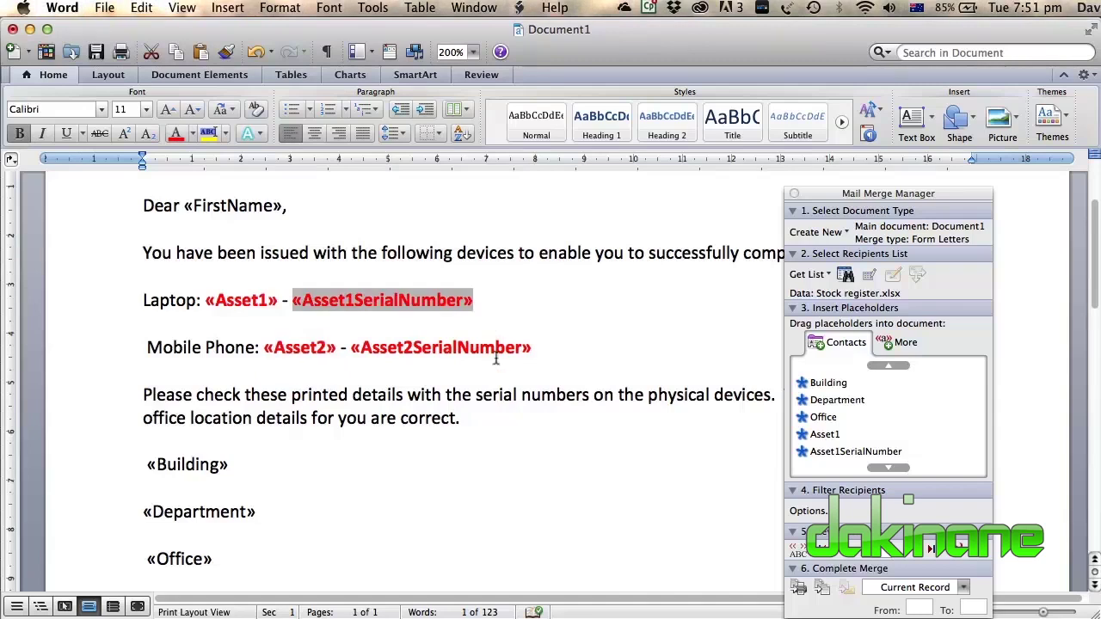
pyautogui.click(586, 337)
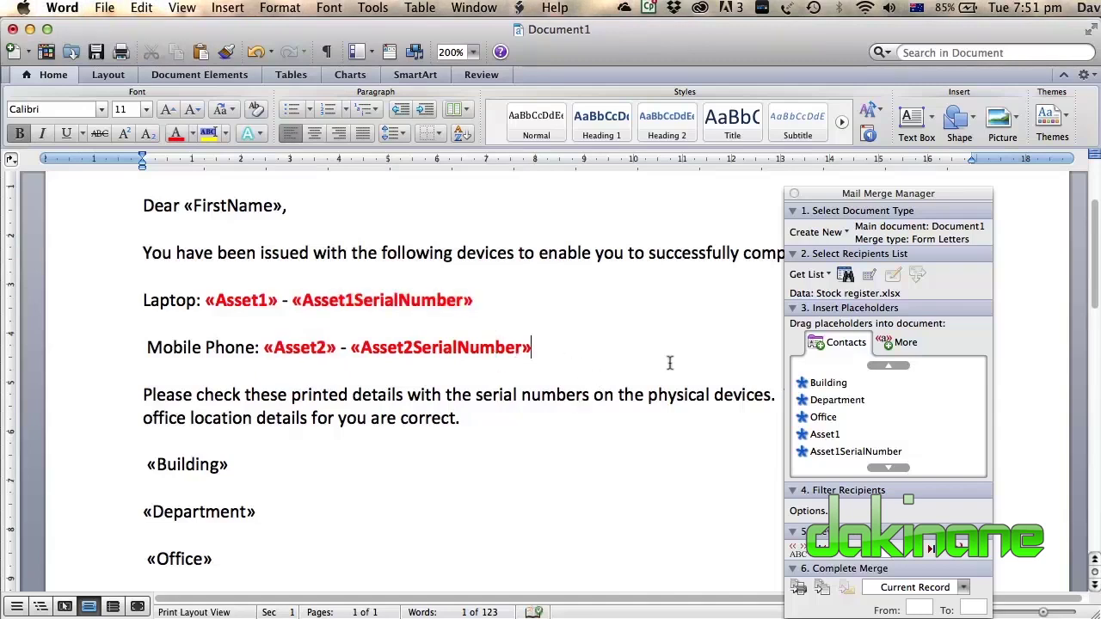
pyautogui.moveTo(1090, 245); pyautogui.dragTo(1091, 379)
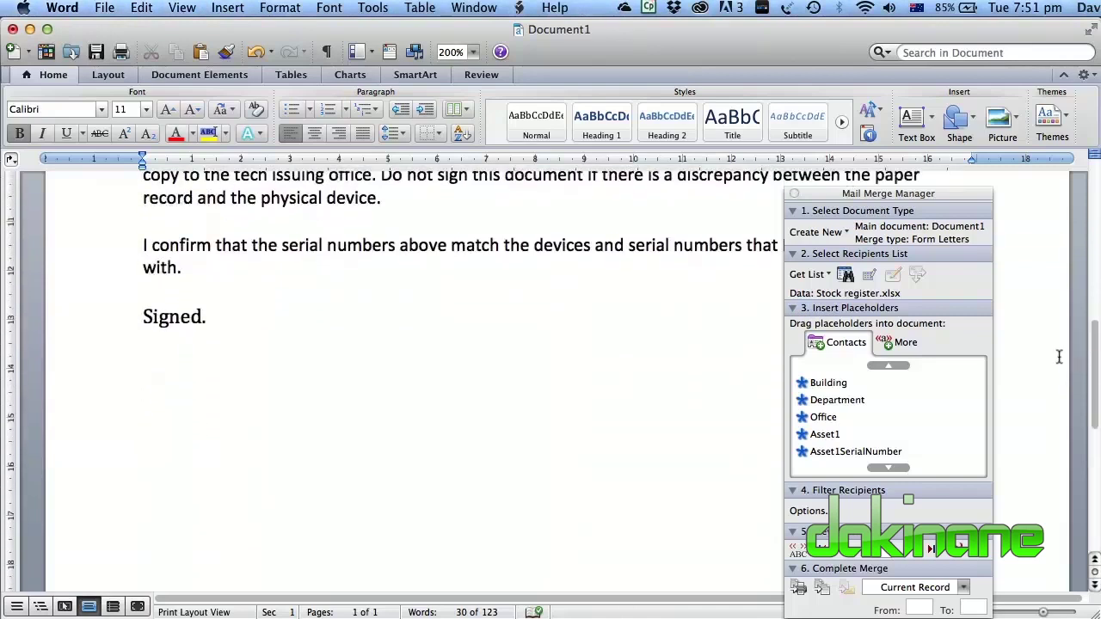
# - Insert «FirstName» «FamilyName» on the line below 'Signed.'
pyautogui.click(133, 366)
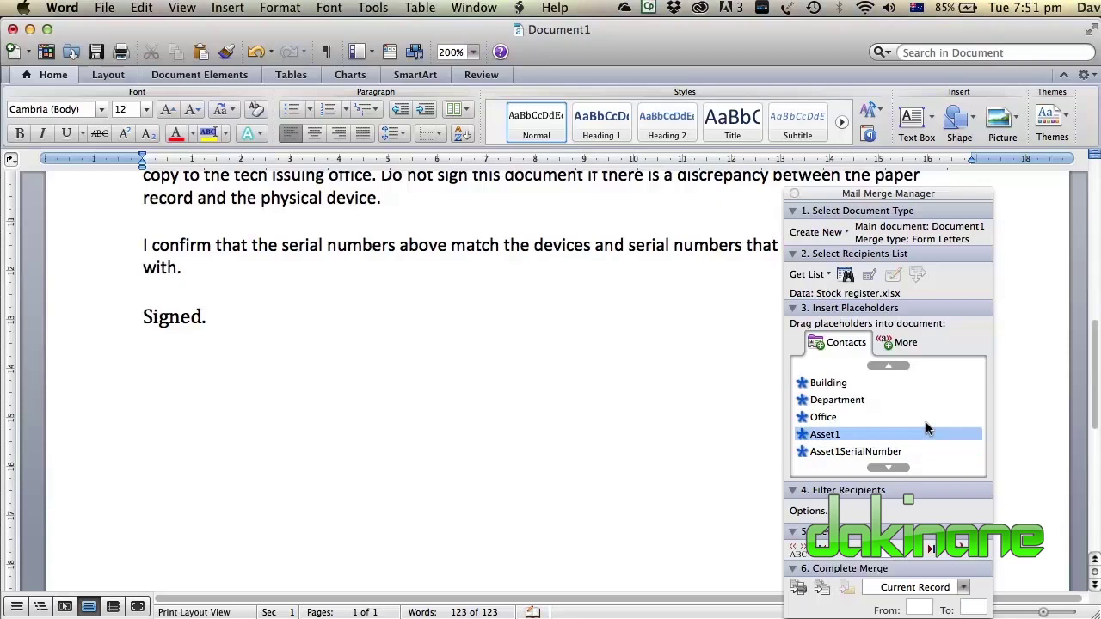
pyautogui.click(890, 365)
pyautogui.moveTo(830, 382); pyautogui.dragTo(162, 395)
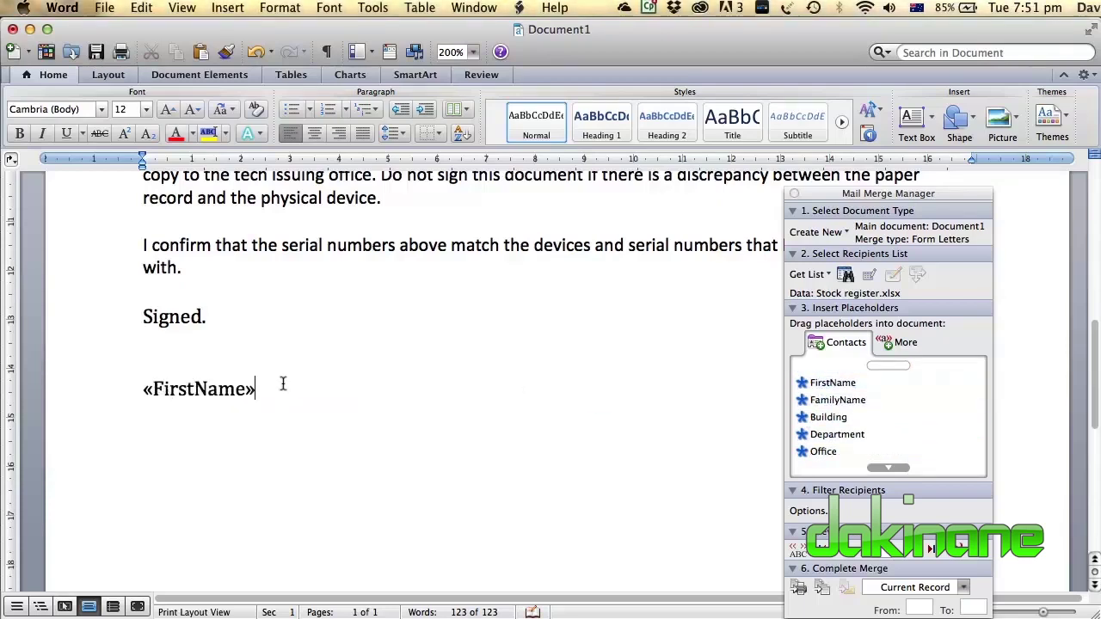
pyautogui.moveTo(808, 401); pyautogui.dragTo(301, 391)
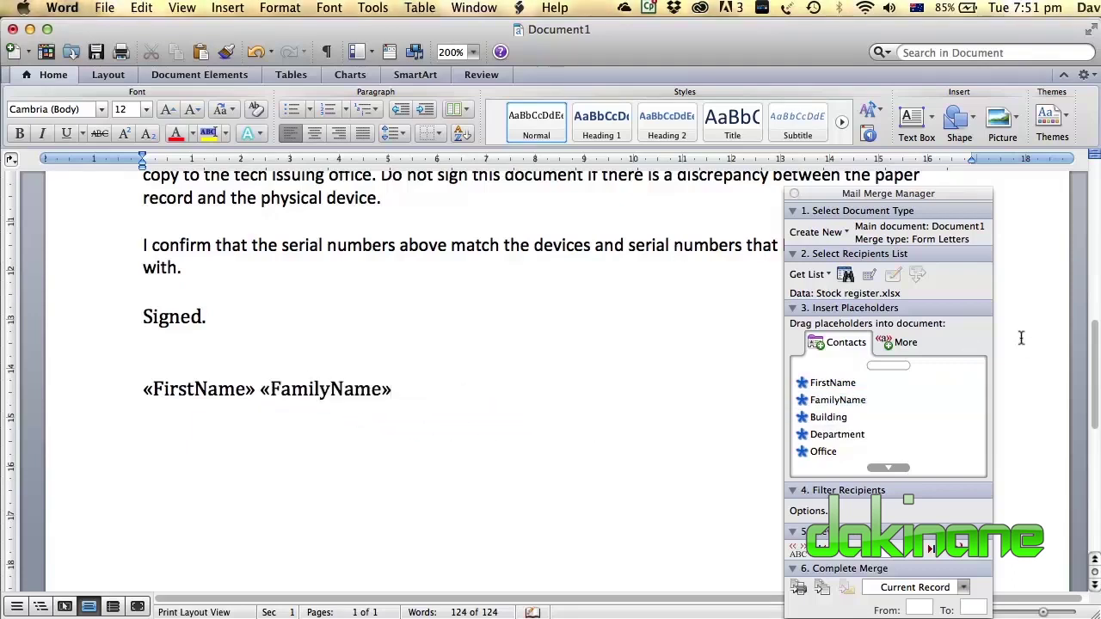
pyautogui.moveTo(1094, 402); pyautogui.dragTo(1095, 182)
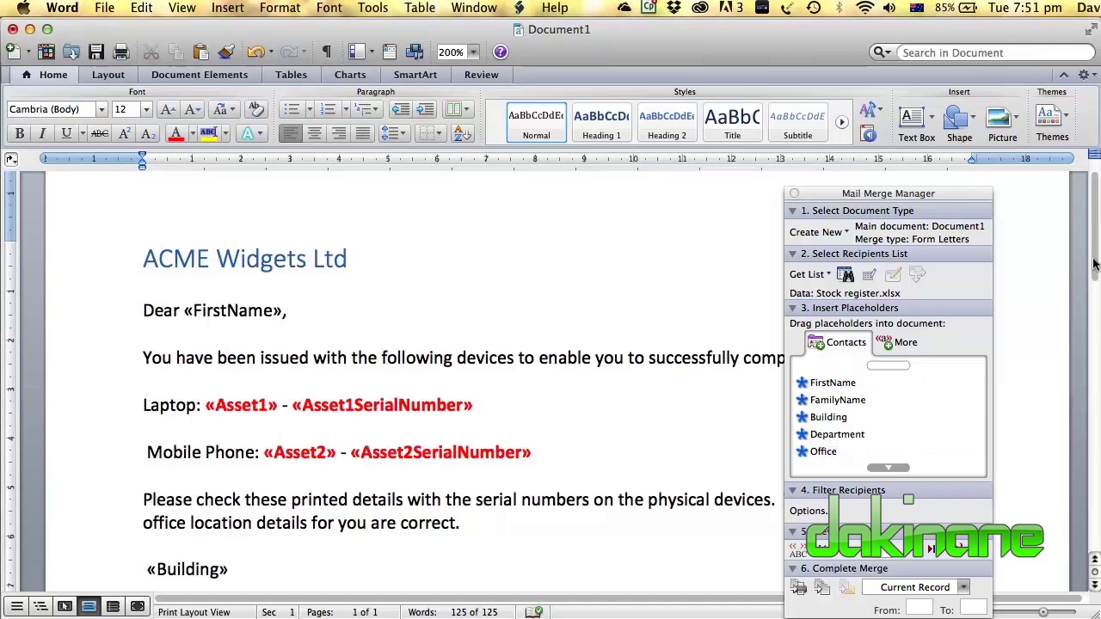
# - Preview record 1 via View Merged Data (HP Envy 17, Samsung Galaxy S4, Holyrood, Finance, 1203)
pyautogui.moveTo(1094, 265); pyautogui.dragTo(1088, 279)
pyautogui.moveTo(909, 195); pyautogui.dragTo(594, 93)
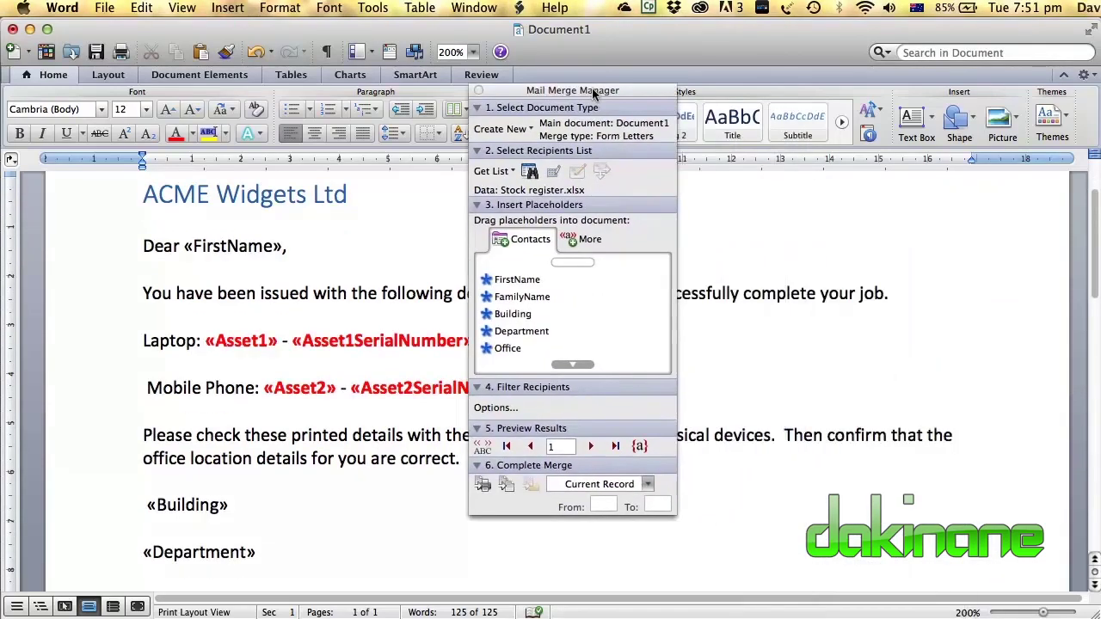
pyautogui.click(481, 446)
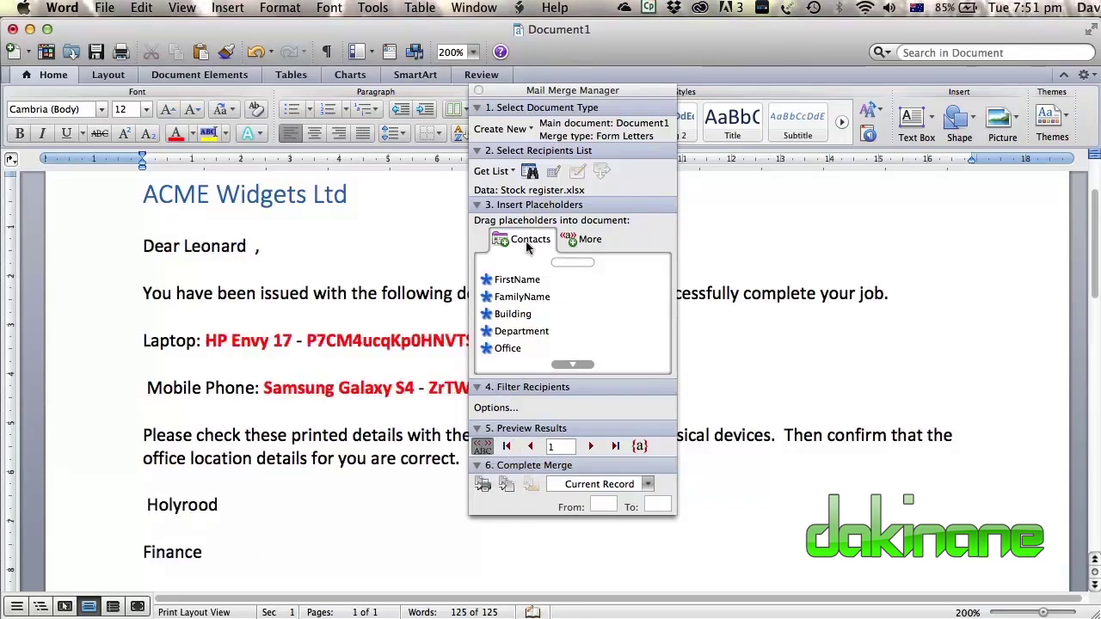
pyautogui.moveTo(560, 94); pyautogui.dragTo(822, 108)
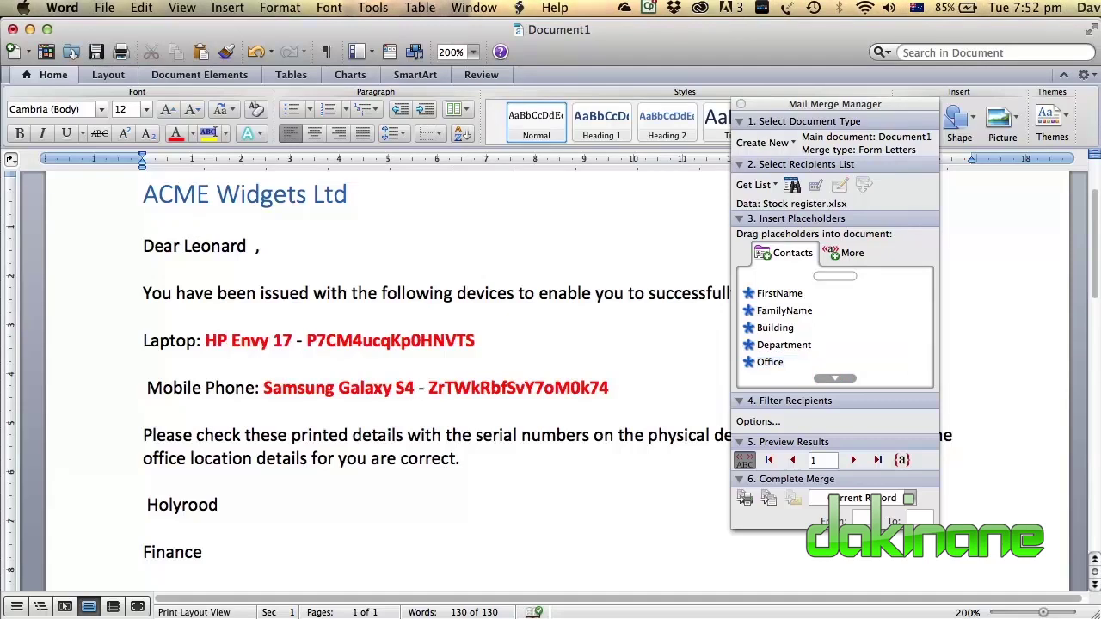
pyautogui.moveTo(1090, 251); pyautogui.dragTo(1091, 310)
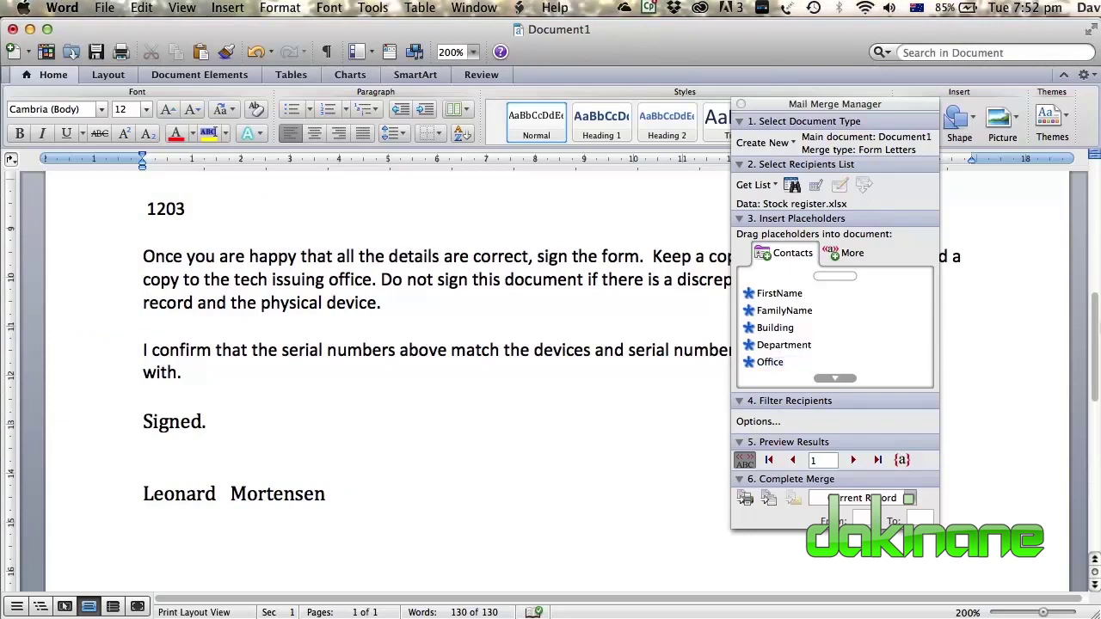
pyautogui.moveTo(834, 104); pyautogui.dragTo(773, 104)
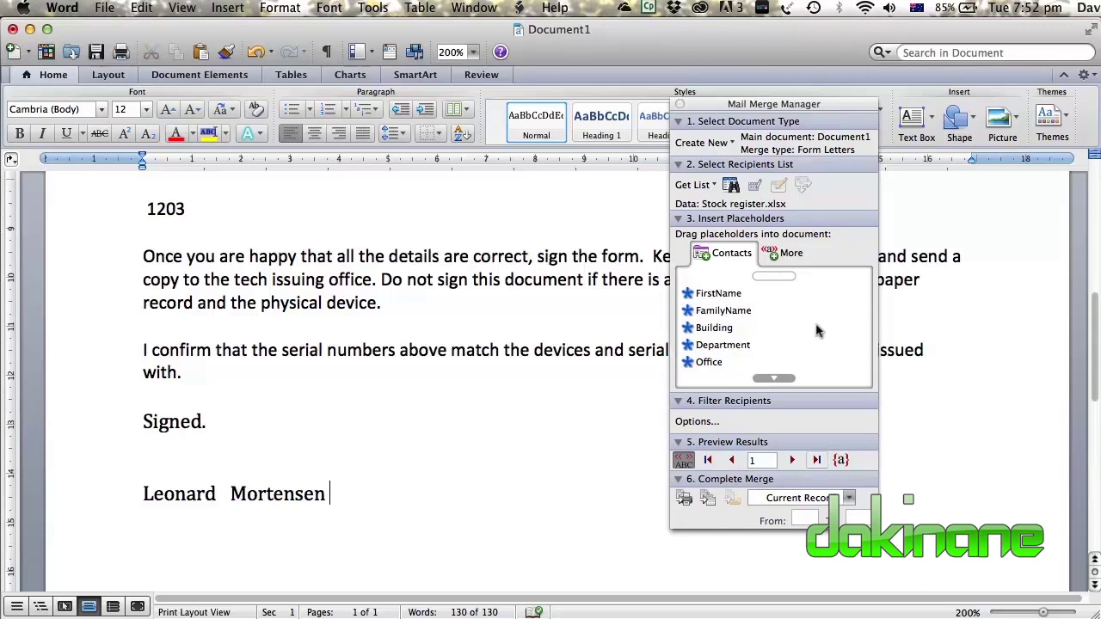
pyautogui.moveTo(793, 95); pyautogui.dragTo(587, 55)
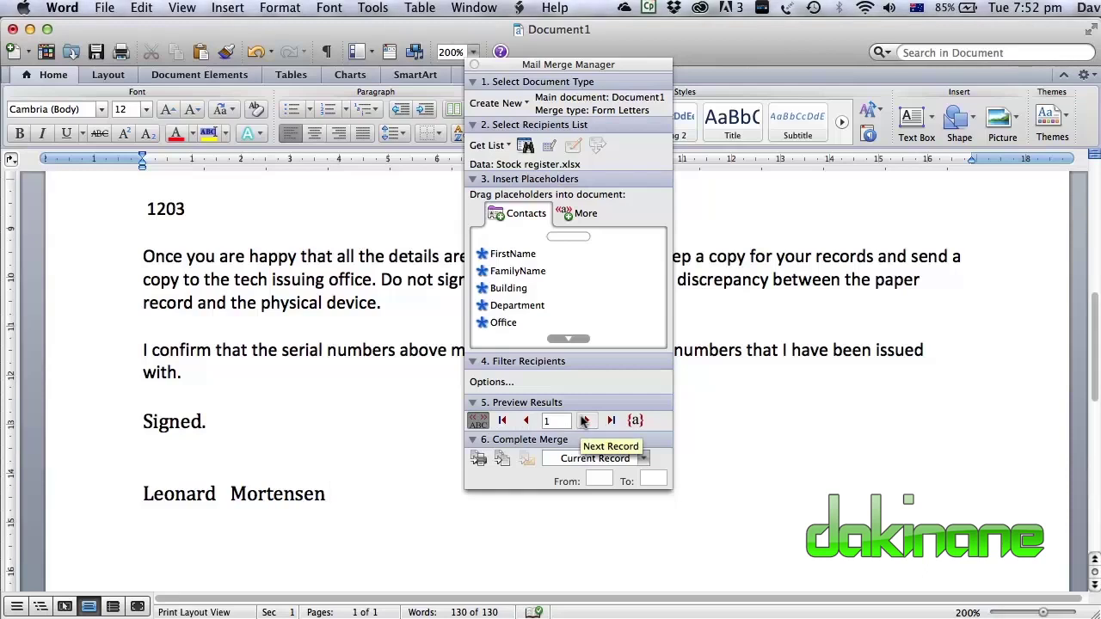
# - Show merge record 2 (HP Envy 17, Samsung Galaxy S5, Holyrood, Finance) and reposition the merge toolbox
pyautogui.click(583, 419)
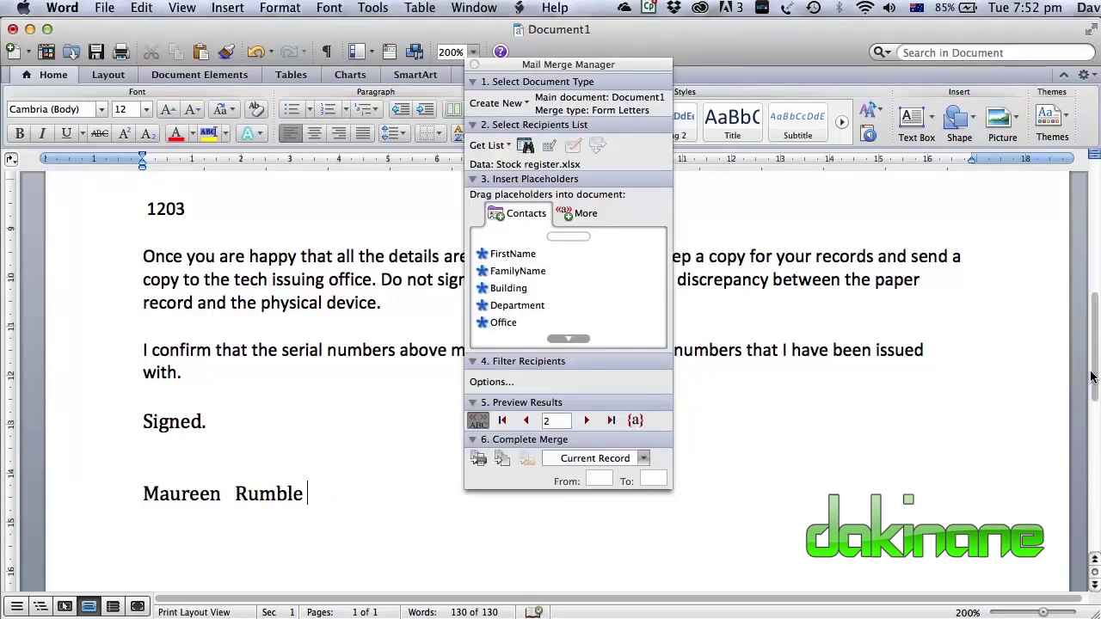
pyautogui.moveTo(1094, 378); pyautogui.dragTo(1093, 258)
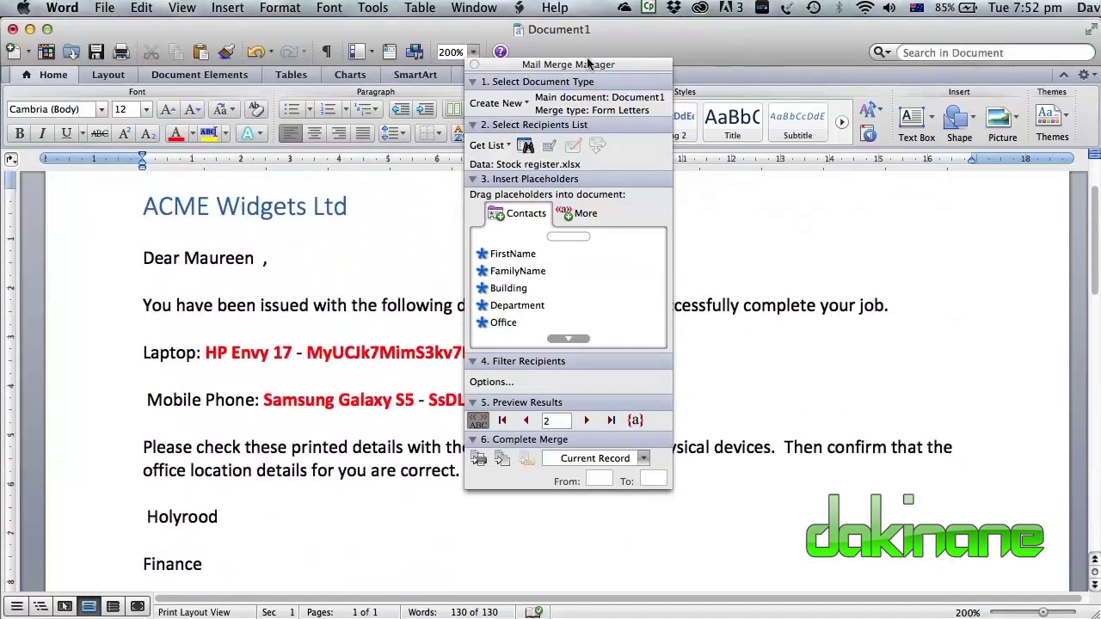
pyautogui.moveTo(589, 64); pyautogui.dragTo(817, 96)
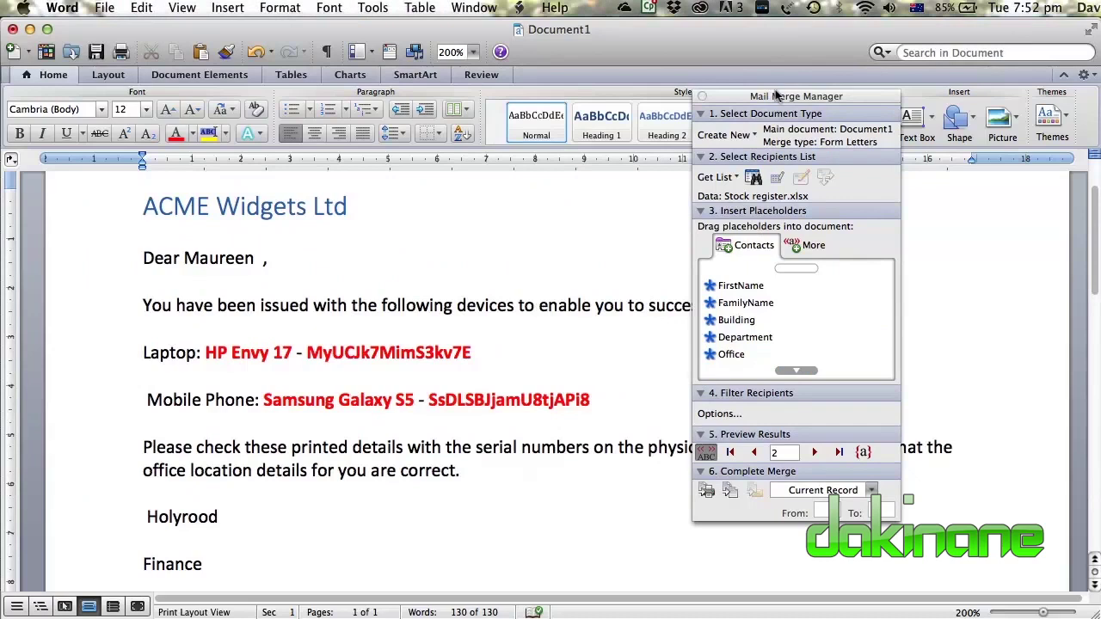
pyautogui.moveTo(775, 96); pyautogui.dragTo(692, 62)
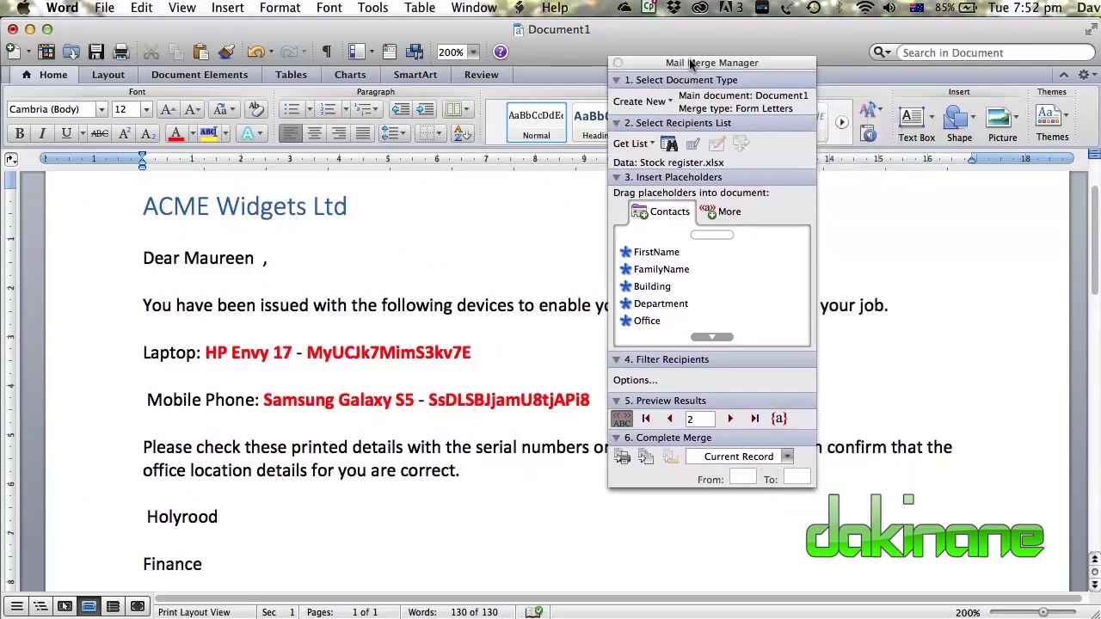
# - Choose Merge to Printer to bring up the Print dialog for the merged letters
pyautogui.click(621, 456)
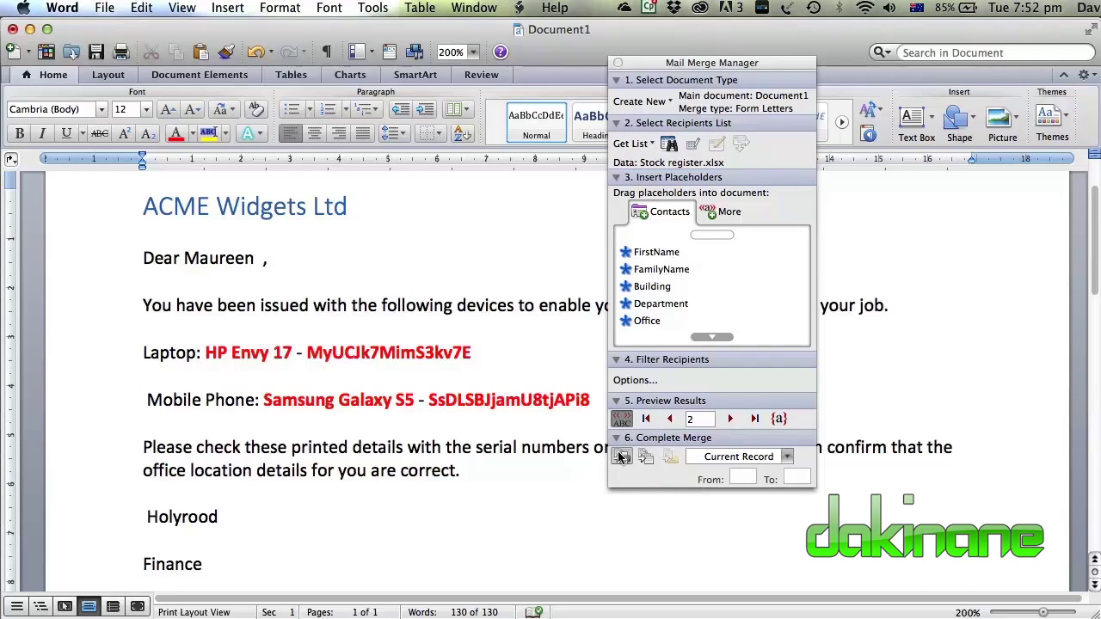